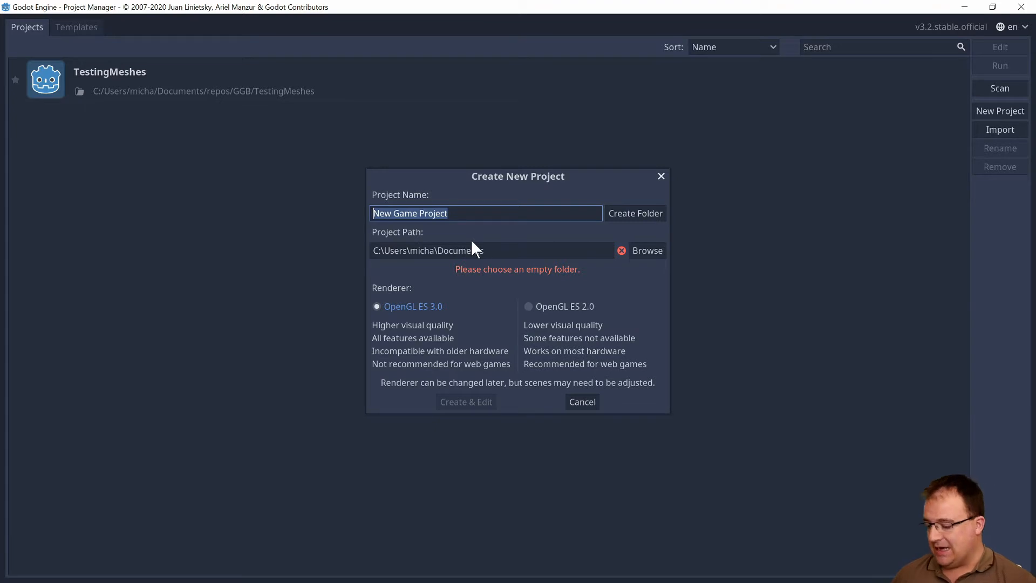
# Step: Name the new project SimplePhysics, create a folder for it, and create and open the project
pyautogui.write('Tes')
pyautogui.press('BackSpace')
pyautogui.press('BackSpace')
pyautogui.press('BackSpace')
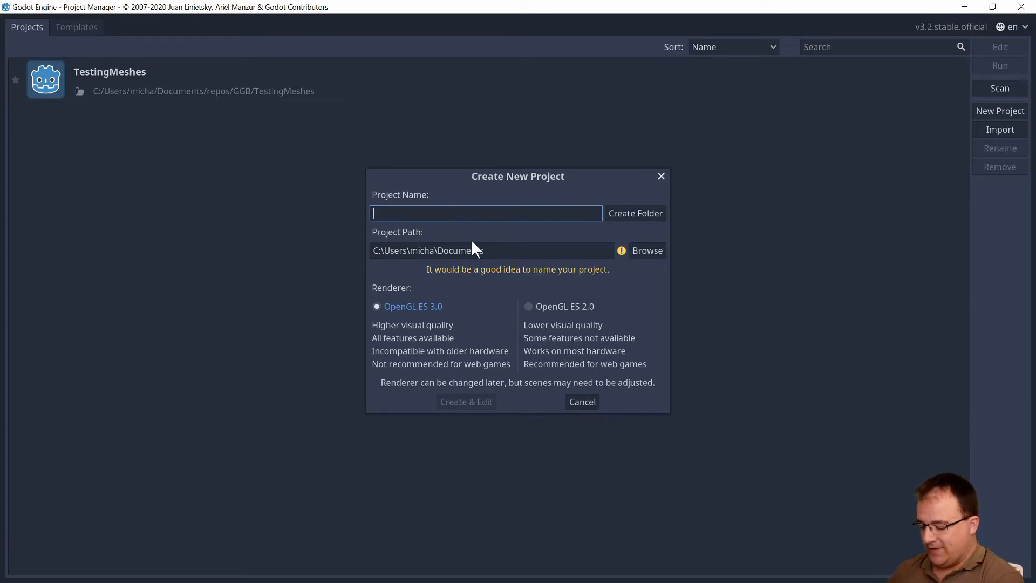
pyautogui.write('SimplePhys')
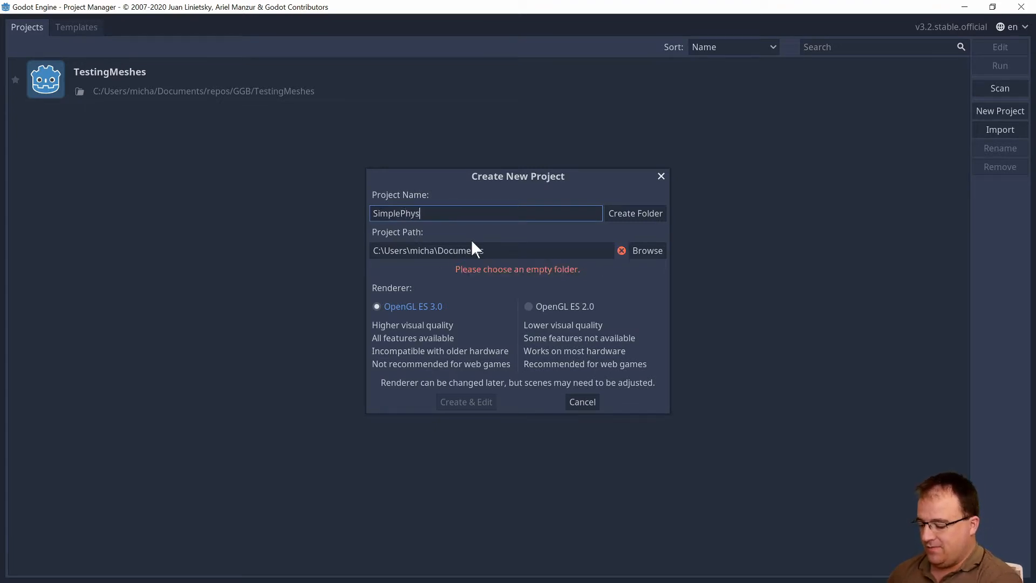
pyautogui.write('ics')
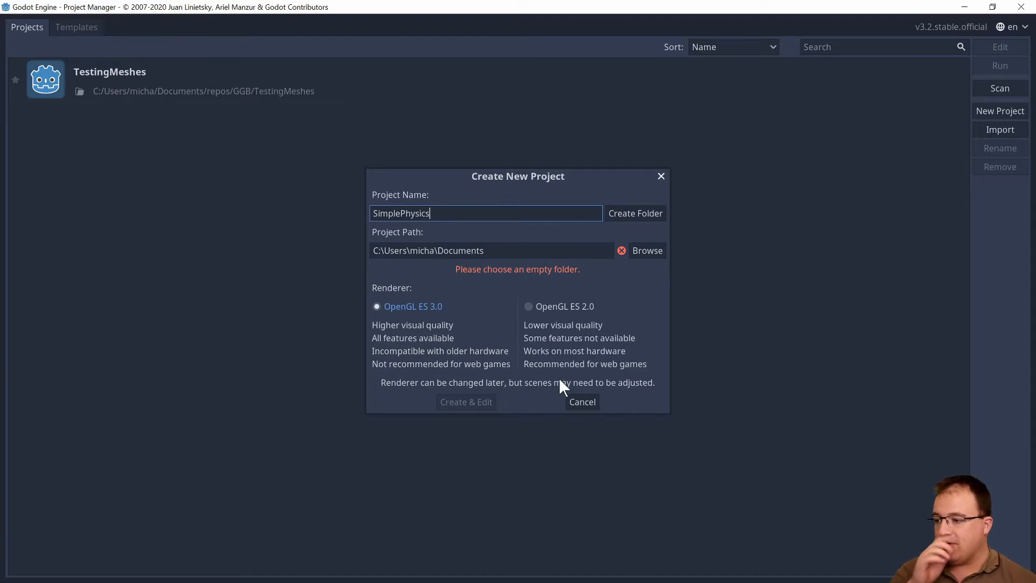
pyautogui.press('Tab')
pyautogui.press('Return')
pyautogui.click(467, 404)
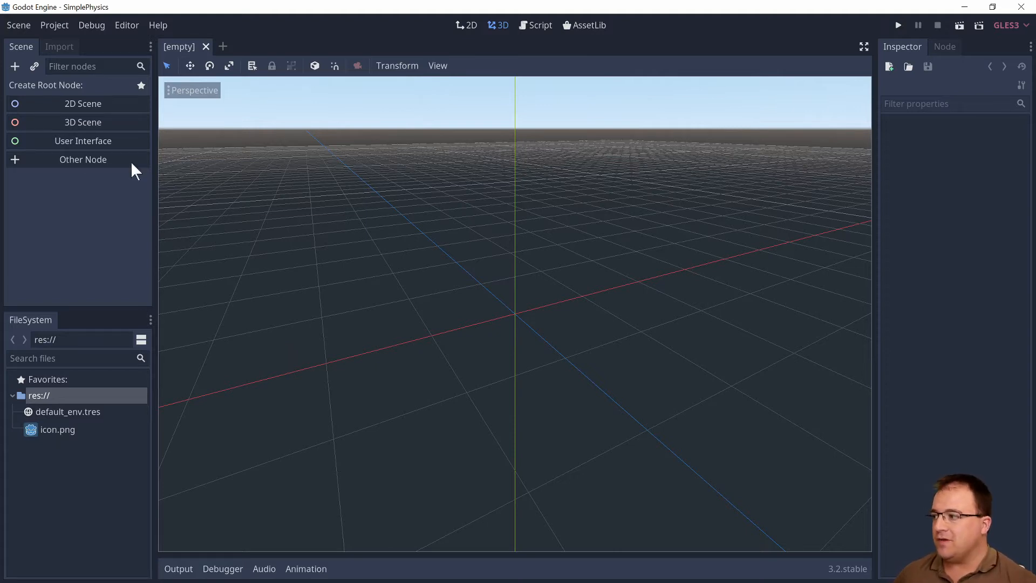
# Step: Create a 3D scene root and add a StaticBody node as its child
pyautogui.click(89, 122)
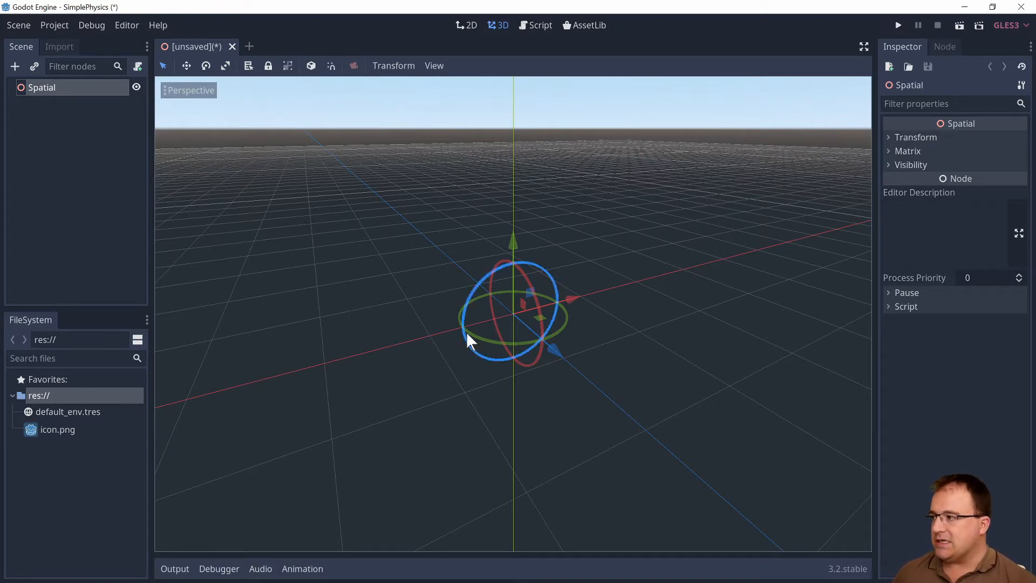
pyautogui.hotkey('ctrl', 'a')
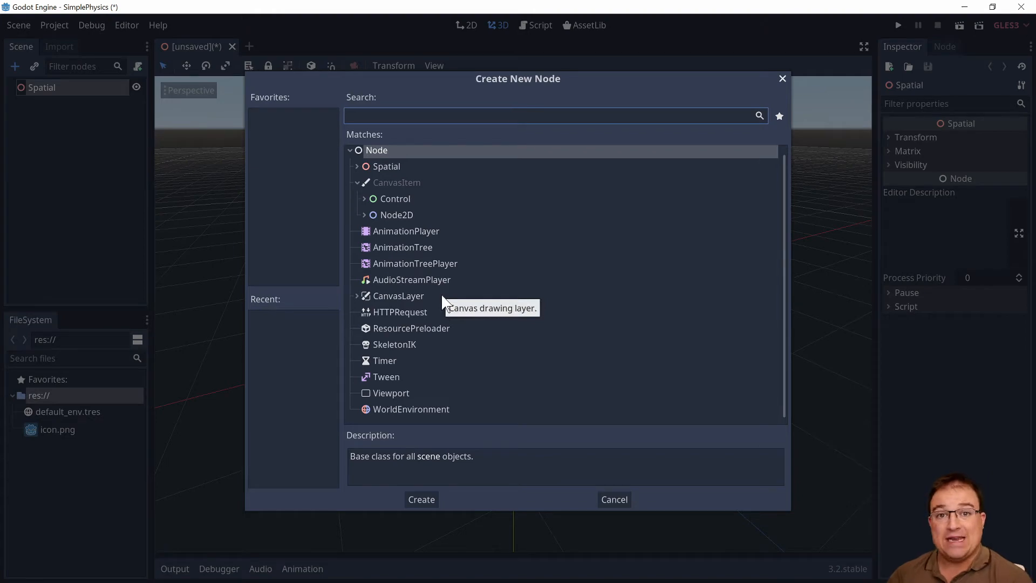
pyautogui.write('st')
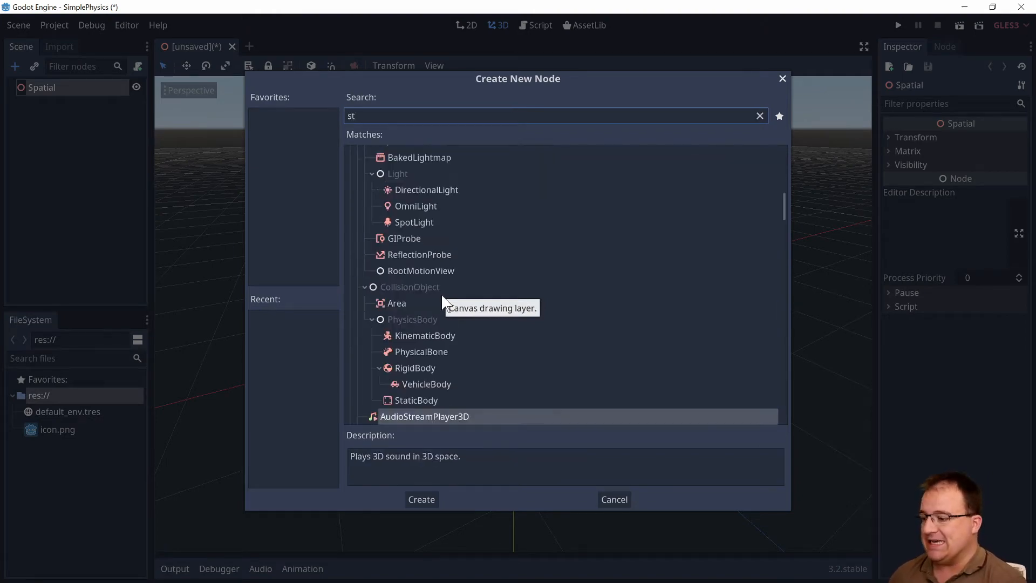
pyautogui.doubleClick(400, 399)
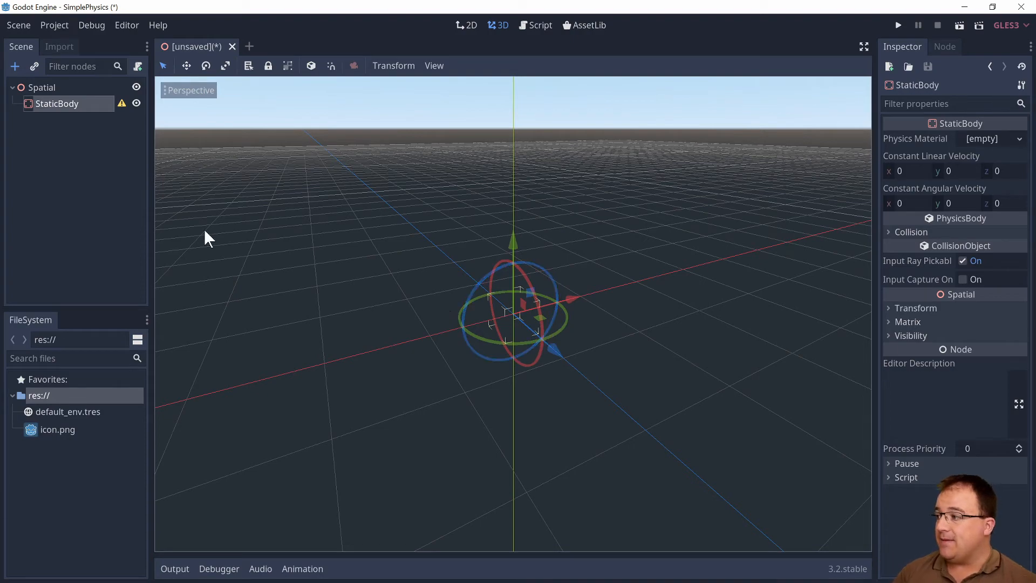
# Step: Add a CollisionShape node as a child of the StaticBody
pyautogui.hotkey('ctrl', 'a')
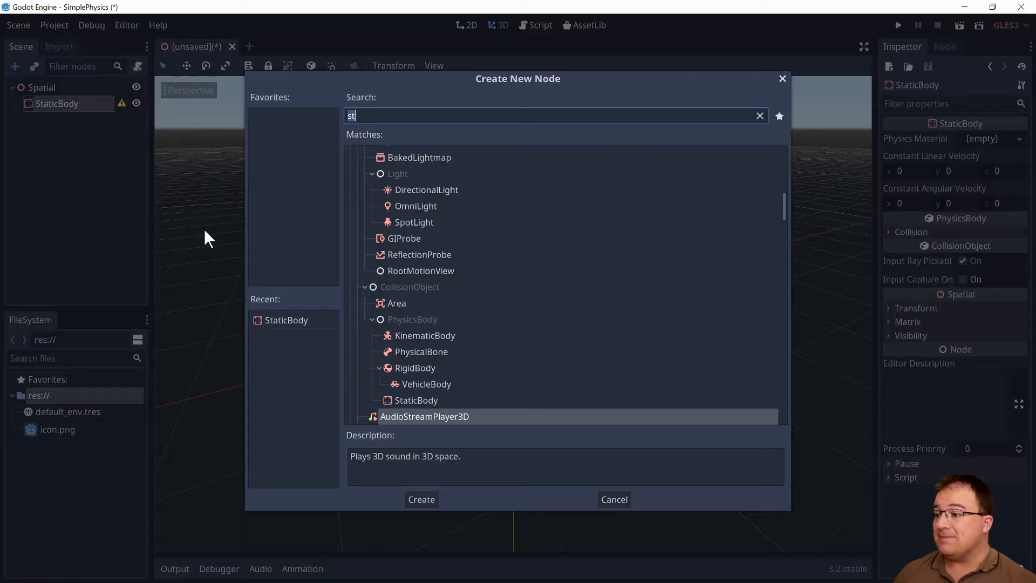
pyautogui.write('shape')
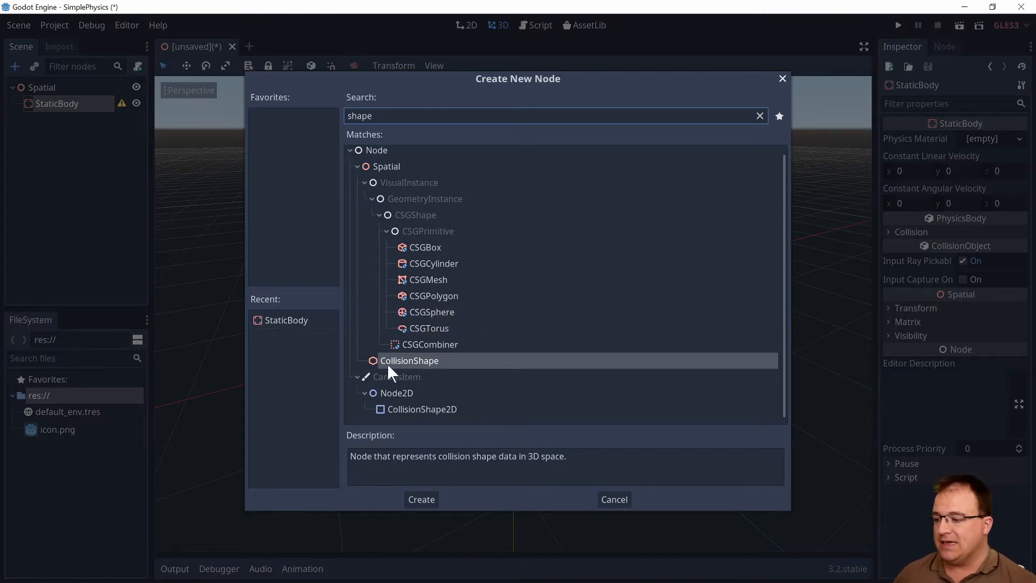
pyautogui.doubleClick(420, 361)
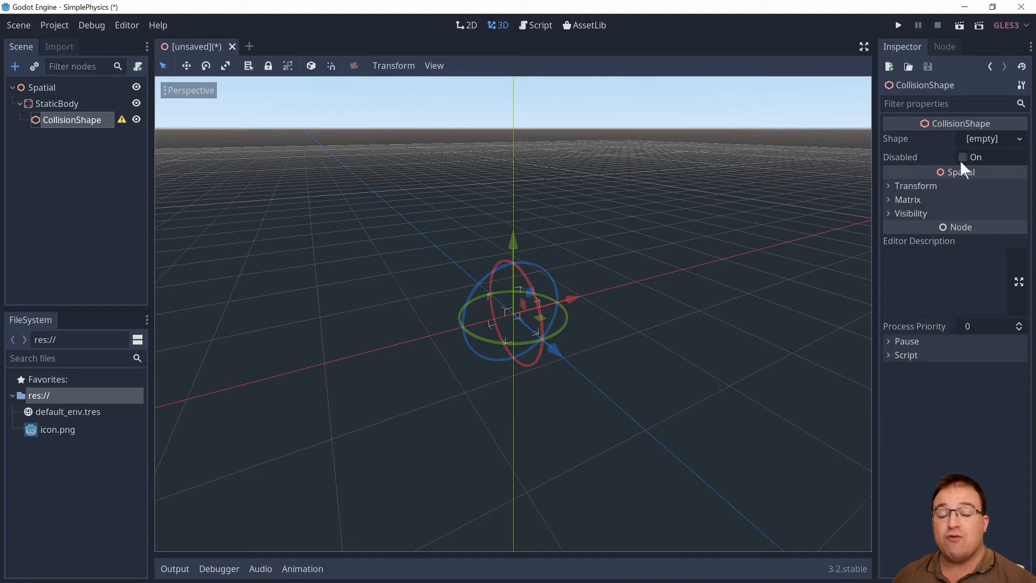
# Step: Try a new PlaneShape on the CollisionShape and check the node's configuration warning
pyautogui.click(995, 140)
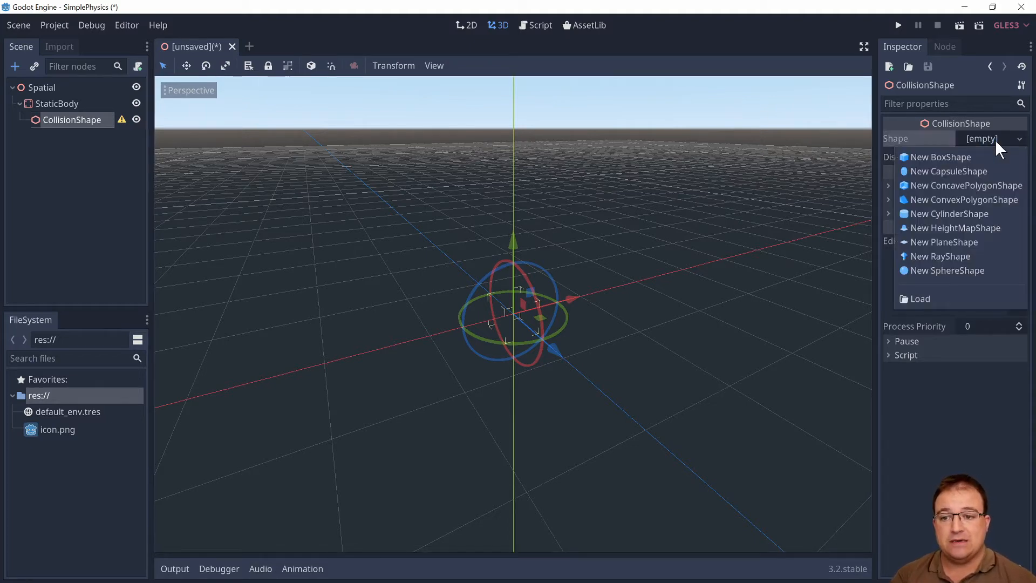
pyautogui.click(957, 242)
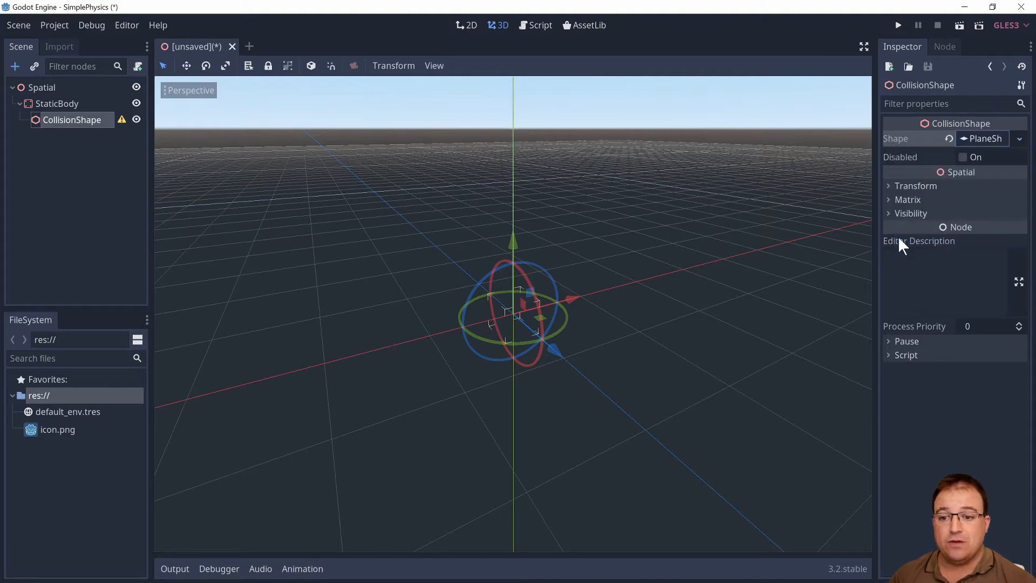
pyautogui.click(123, 117)
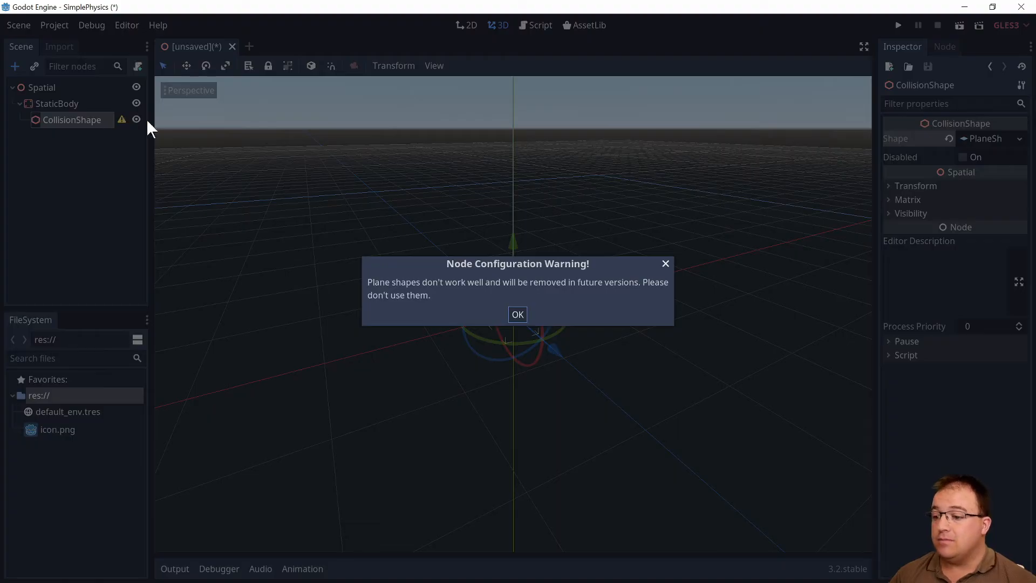
pyautogui.click(516, 313)
pyautogui.click(977, 139)
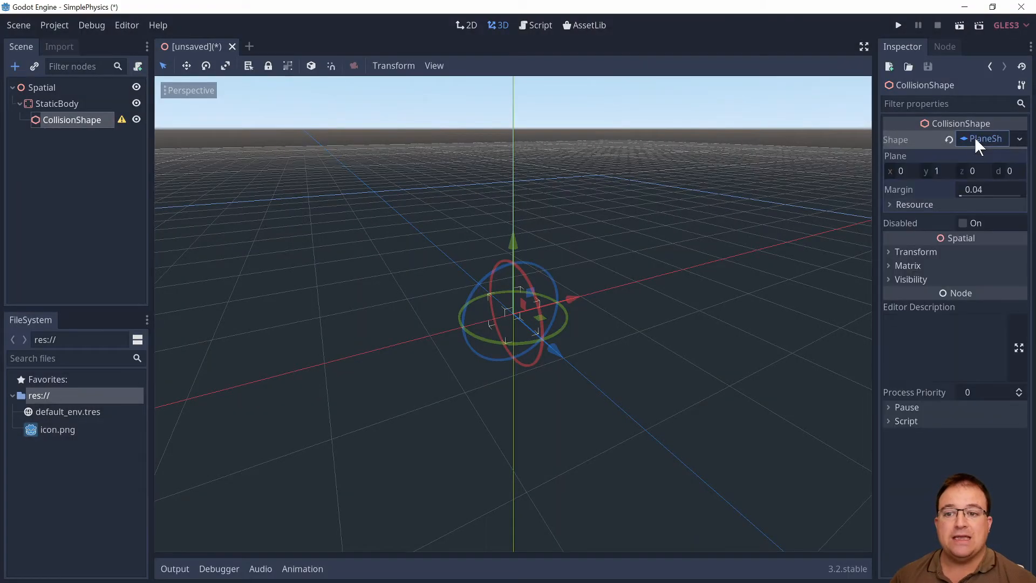
# Step: Assign a new BoxShape to the CollisionShape and flatten it to a Y extent of 0.02
pyautogui.click(1018, 139)
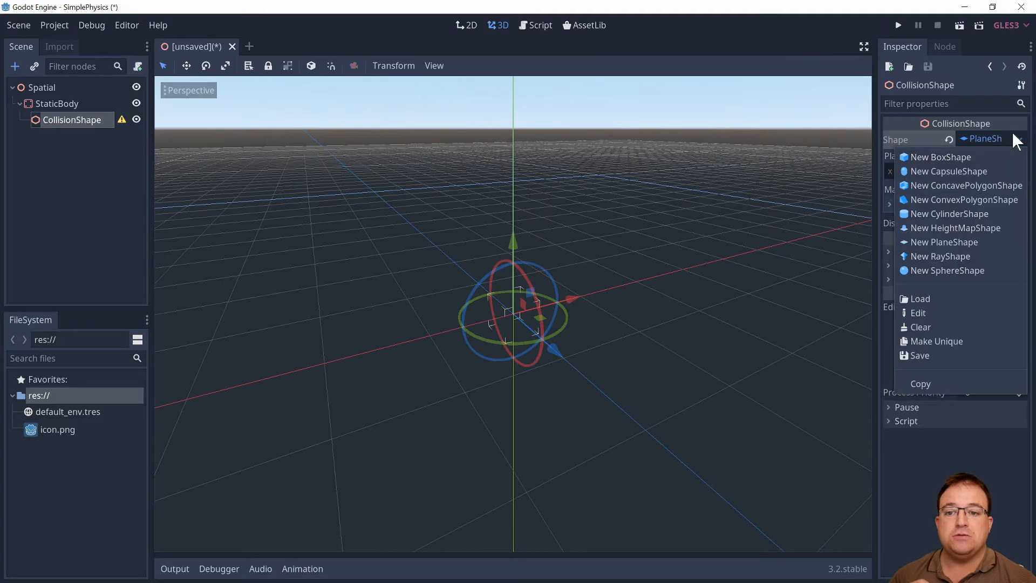
pyautogui.click(965, 157)
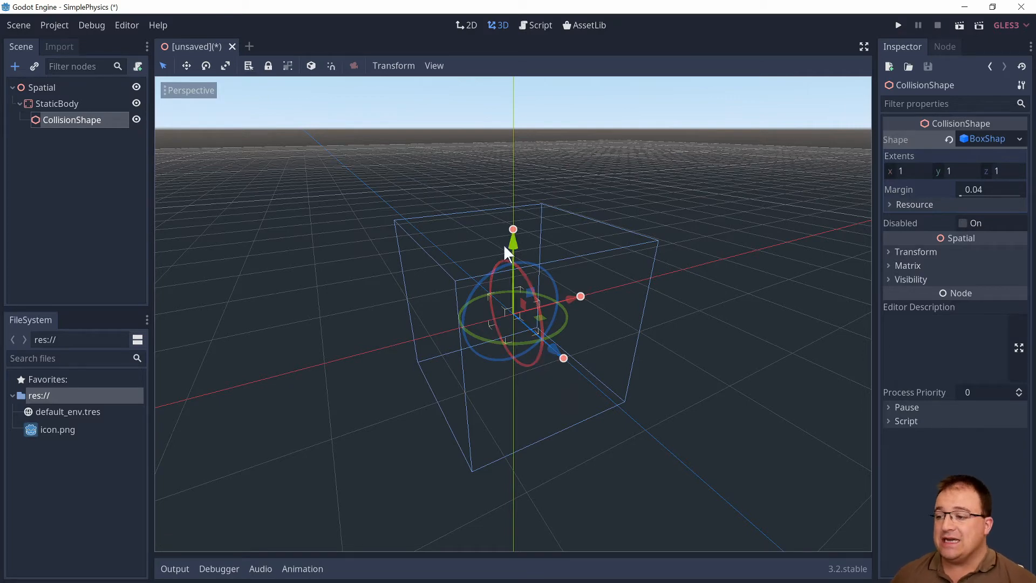
pyautogui.moveTo(540, 236); pyautogui.dragTo(557, 193)
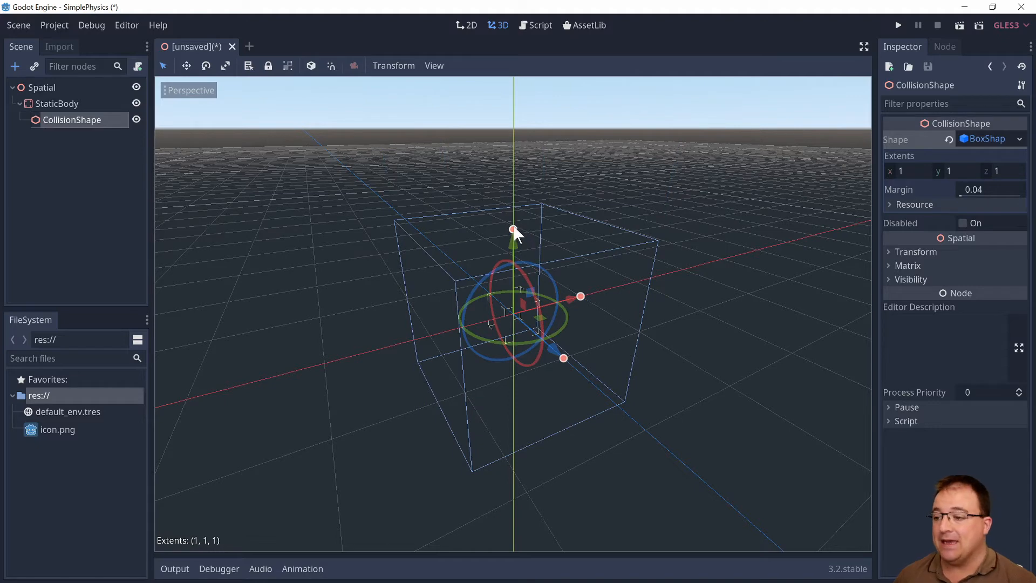
pyautogui.moveTo(513, 226); pyautogui.dragTo(525, 310)
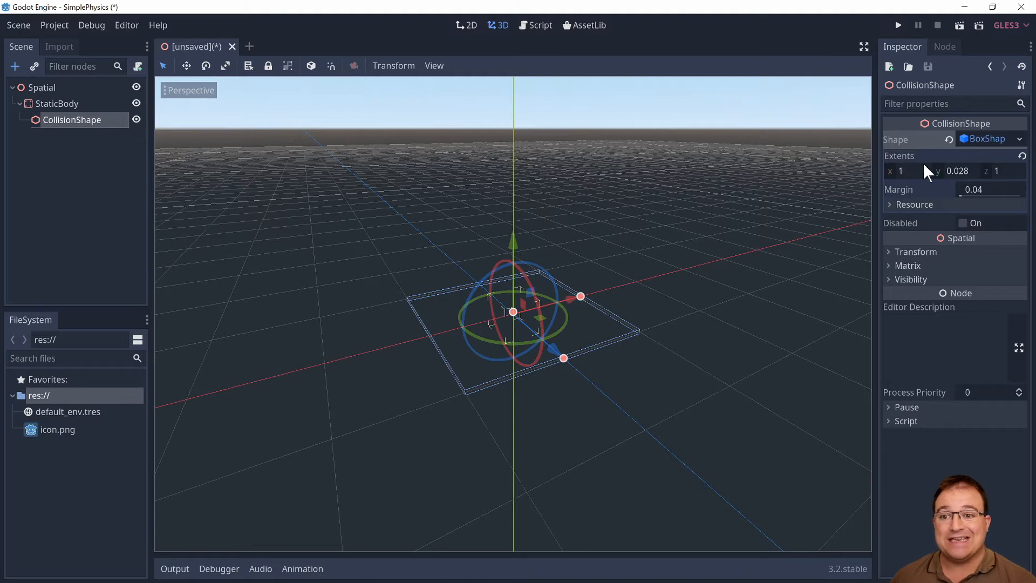
pyautogui.click(958, 171)
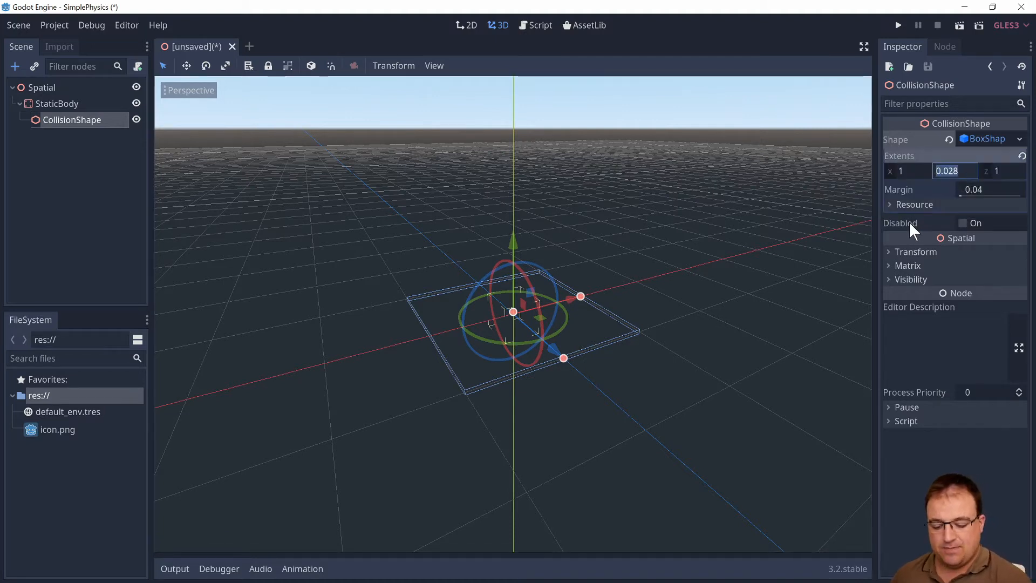
pyautogui.write('.02')
pyautogui.press('Return')
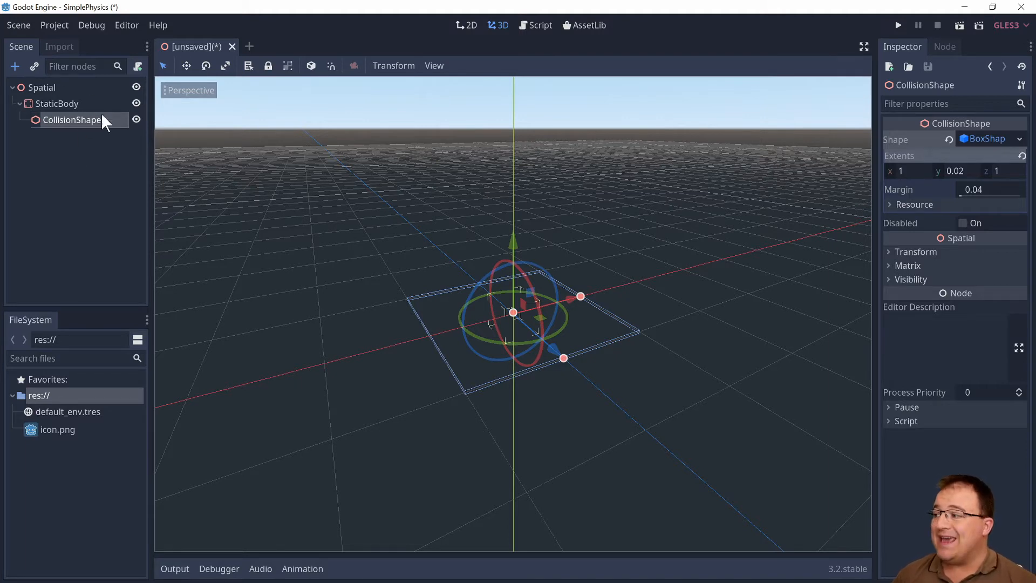
# Step: Set the box collision shape's margin to 0.01
pyautogui.click(981, 190)
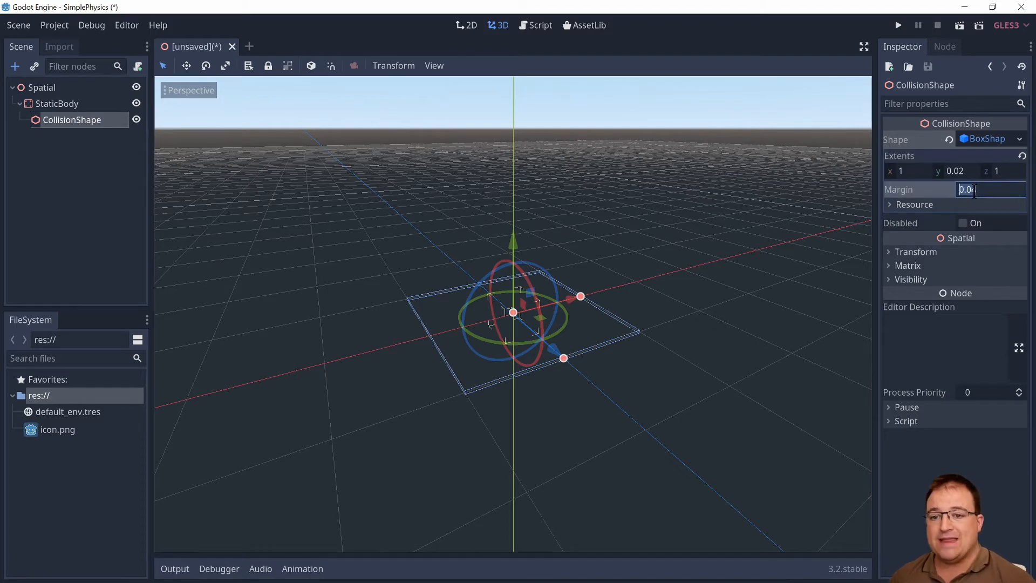
pyautogui.write('0.0')
pyautogui.press('Return')
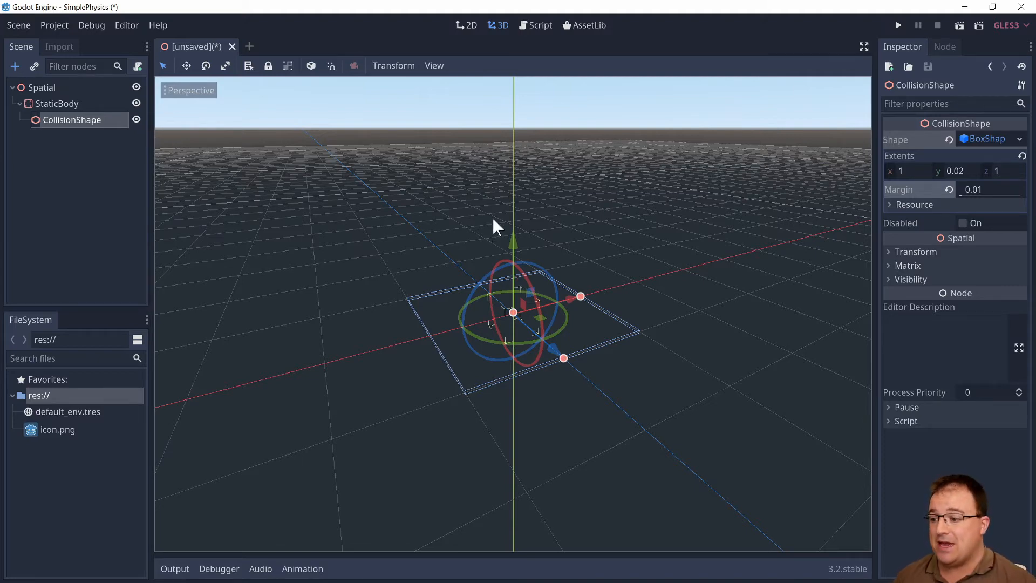
# Step: Add a CSGBox node as a child of the CollisionShape
pyautogui.hotkey('ctrl', 'a')
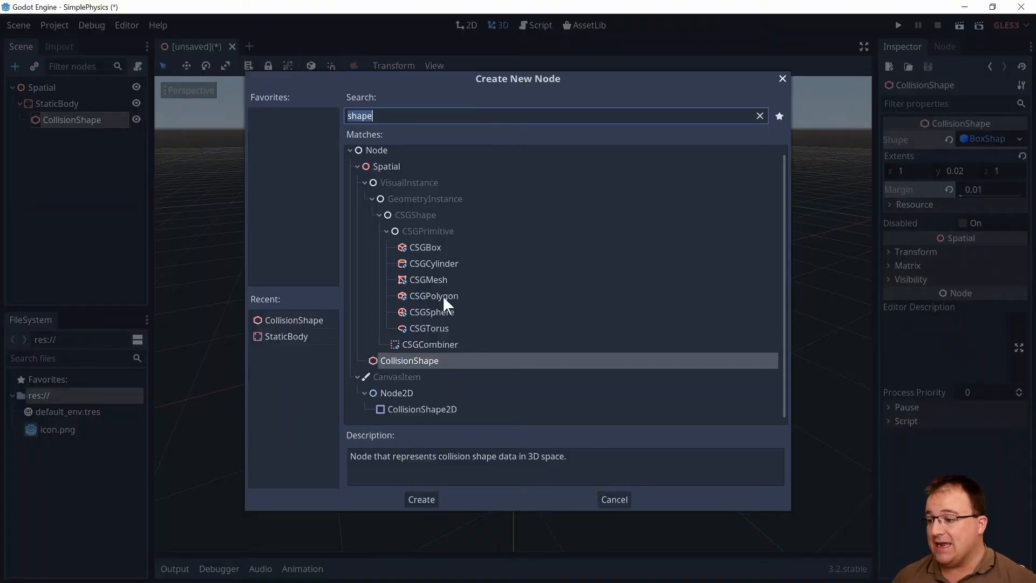
pyautogui.click(433, 247)
pyautogui.doubleClick(433, 247)
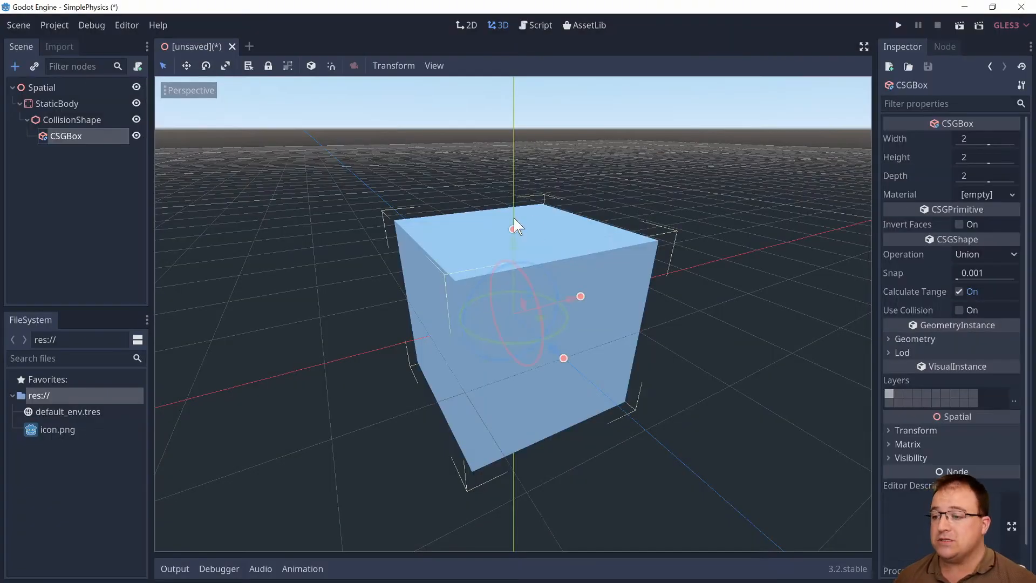
# Step: Flatten the CSGBox and set its height to 0.02
pyautogui.moveTo(517, 229); pyautogui.dragTo(527, 309)
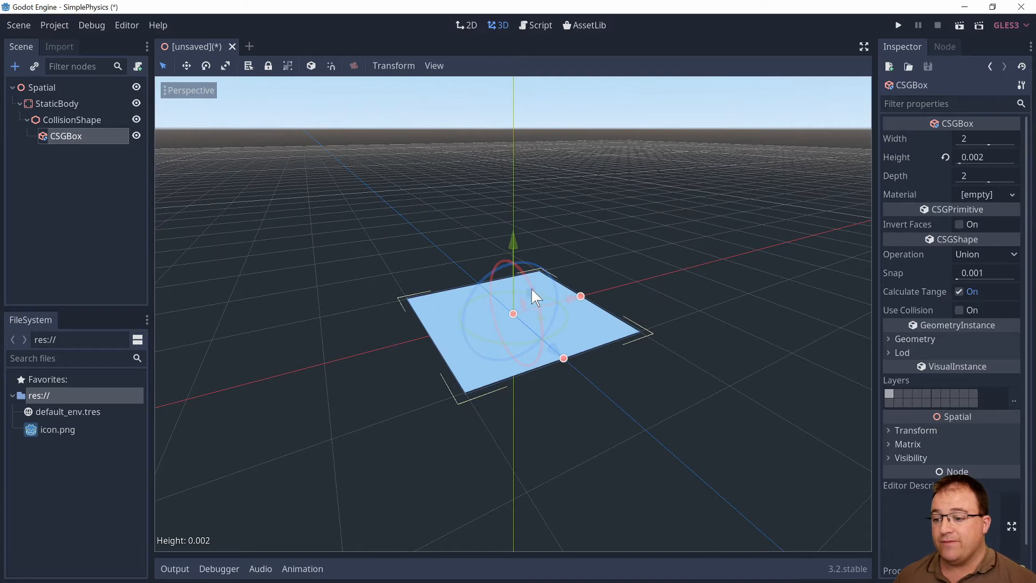
pyautogui.click(980, 157)
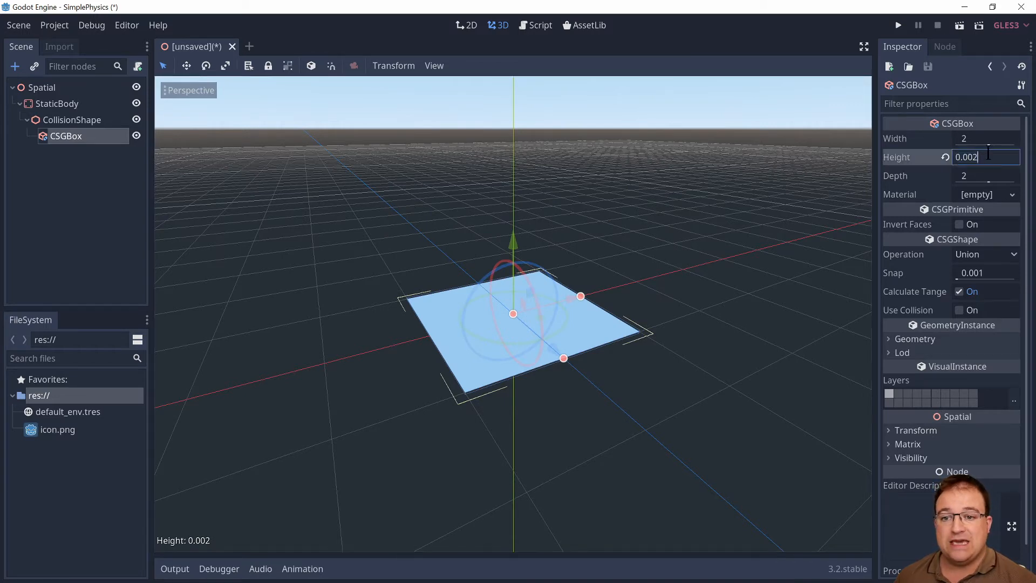
pyautogui.press('BackSpace')
pyautogui.press('BackSpace')
pyautogui.write('2')
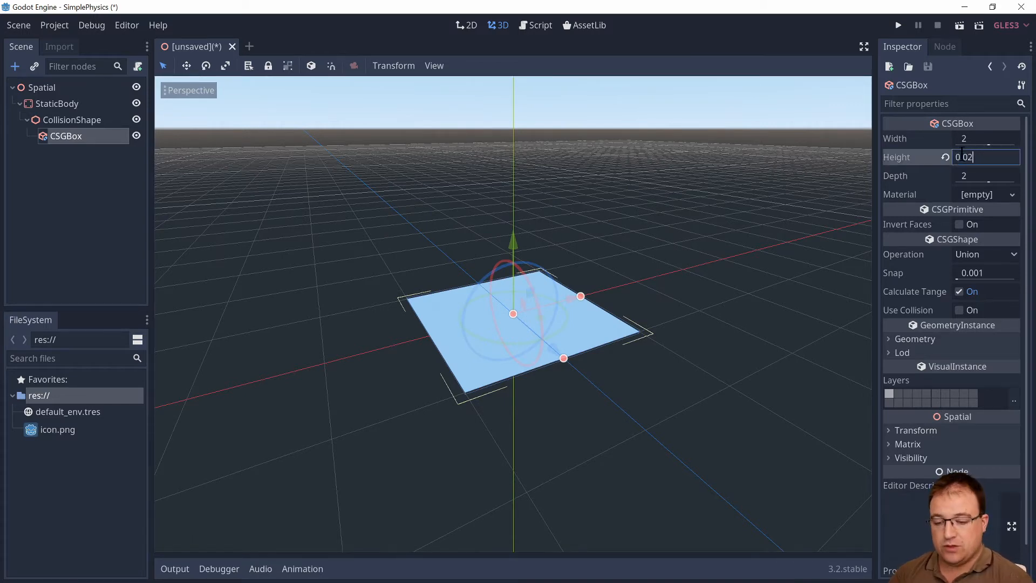
# Step: Compare the CSGBox's thickness with the collision shape from the side and set its height to 0.04
pyautogui.scroll(10, 611, 402)
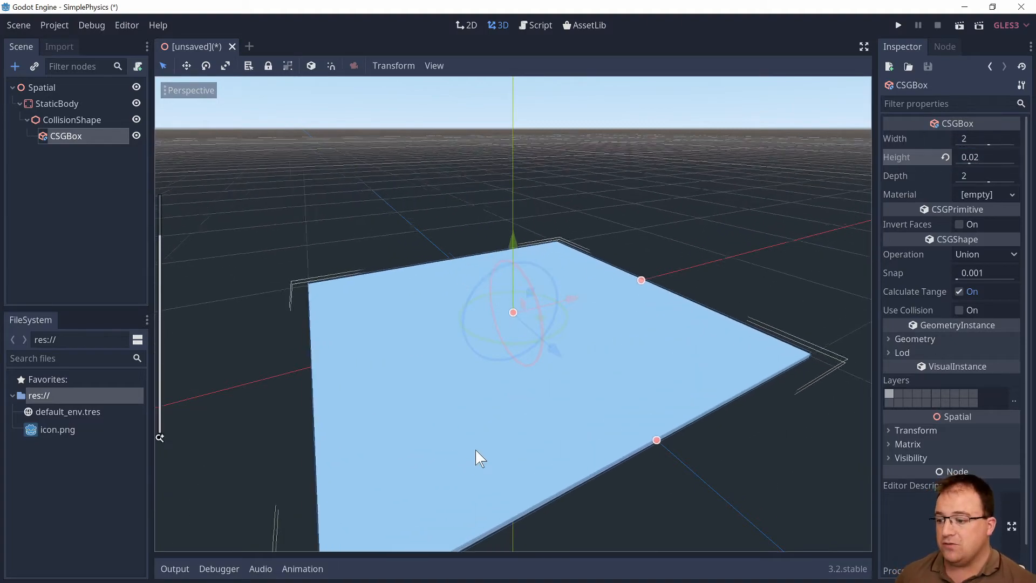
pyautogui.moveTo(475, 449); pyautogui.dragTo(501, 435, button='middle')
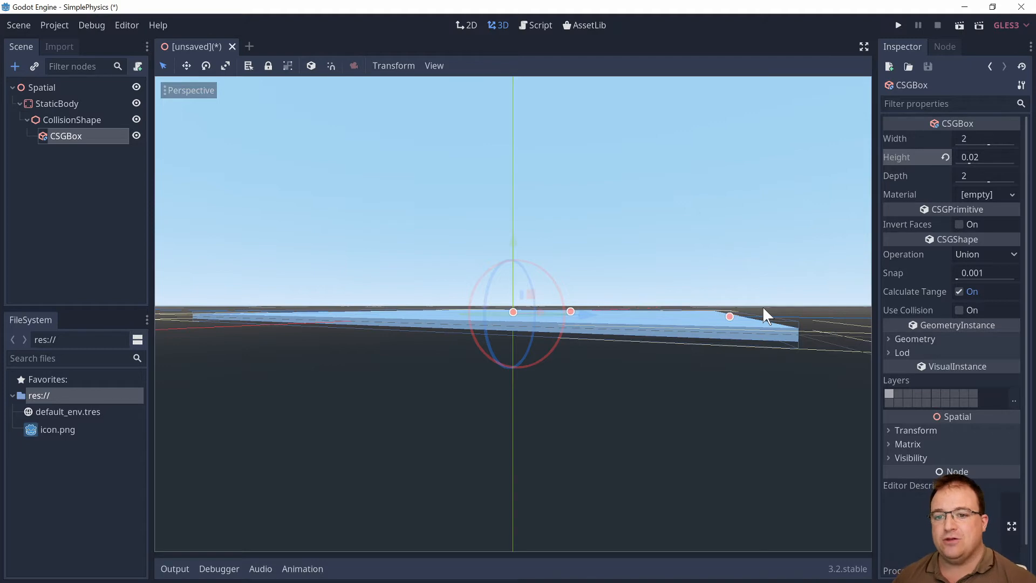
pyautogui.click(983, 157)
pyautogui.write('0.04')
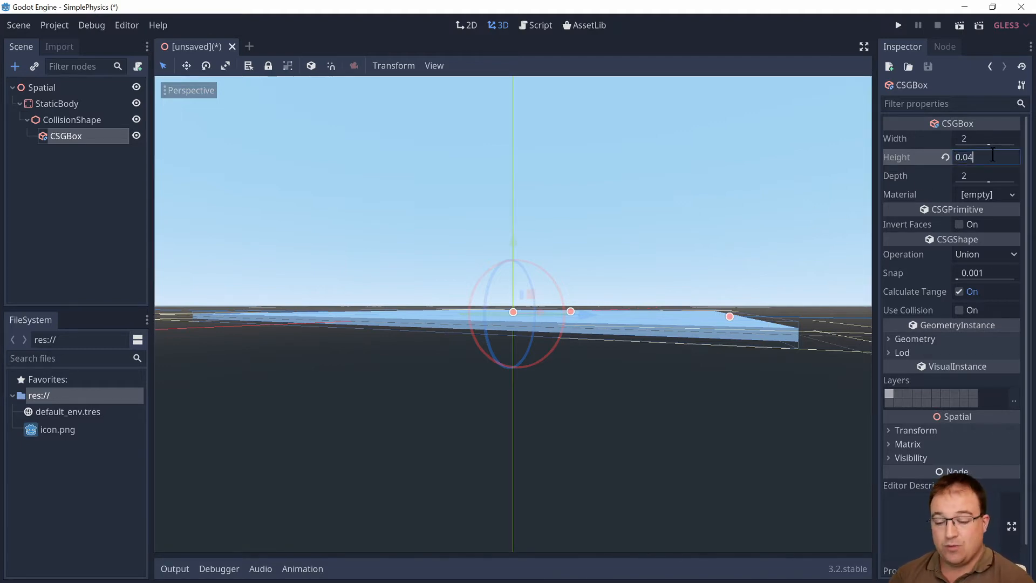
pyautogui.press('Return')
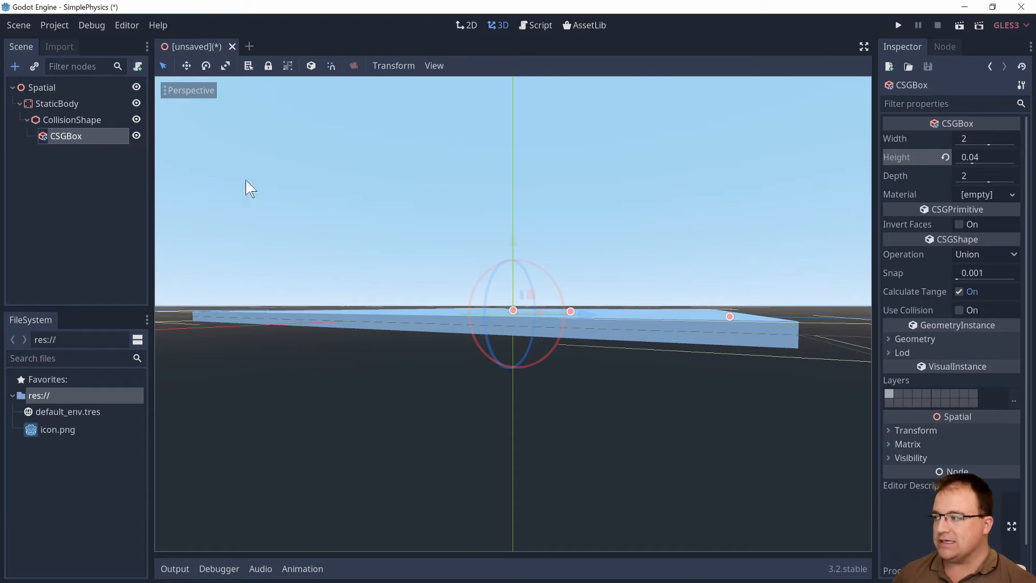
# Step: Reparent the CSGBox directly under the StaticBody, alongside the CollisionShape
pyautogui.click(97, 203)
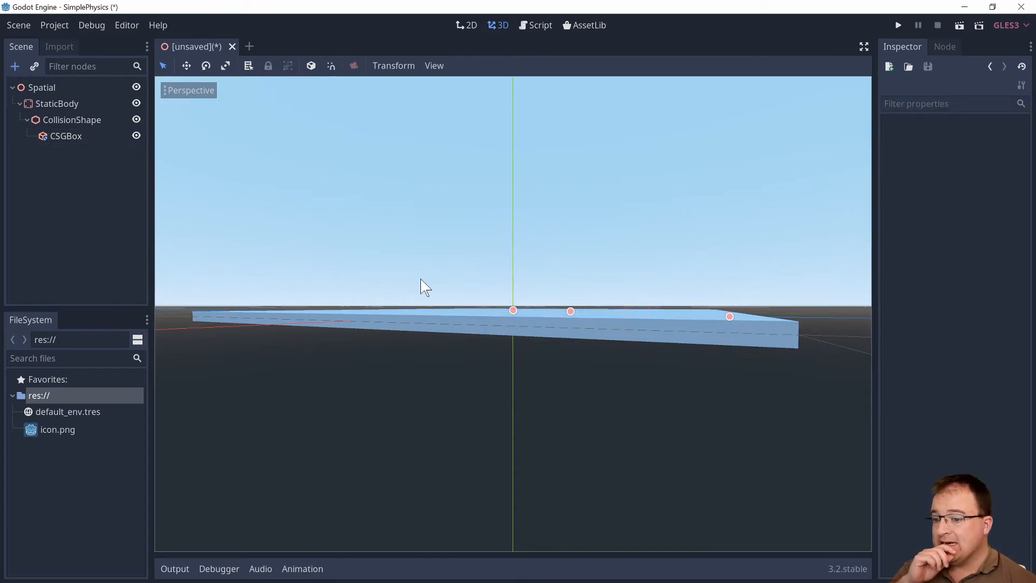
pyautogui.moveTo(628, 332); pyautogui.dragTo(636, 343, button='middle')
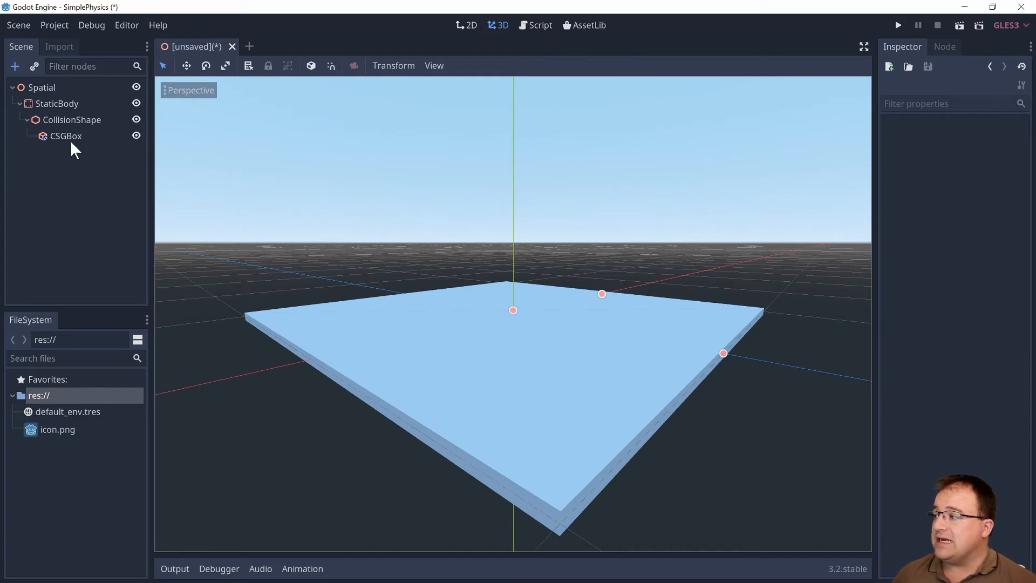
pyautogui.moveTo(73, 135); pyautogui.dragTo(69, 102)
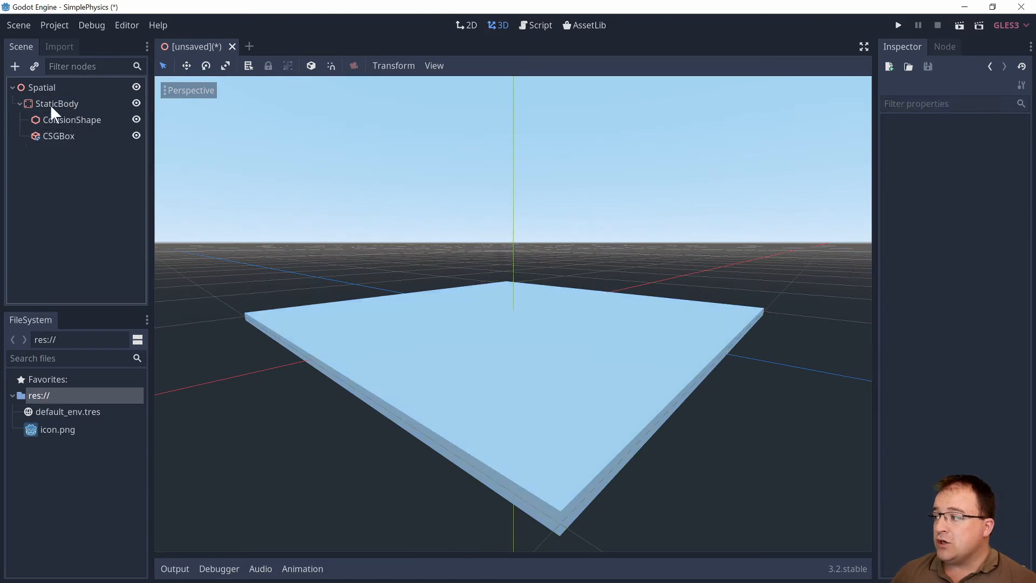
# Step: Save the StaticBody branch with its CollisionShape and CSGBox as a separate scene file named Platform.tscn
pyautogui.click(69, 105)
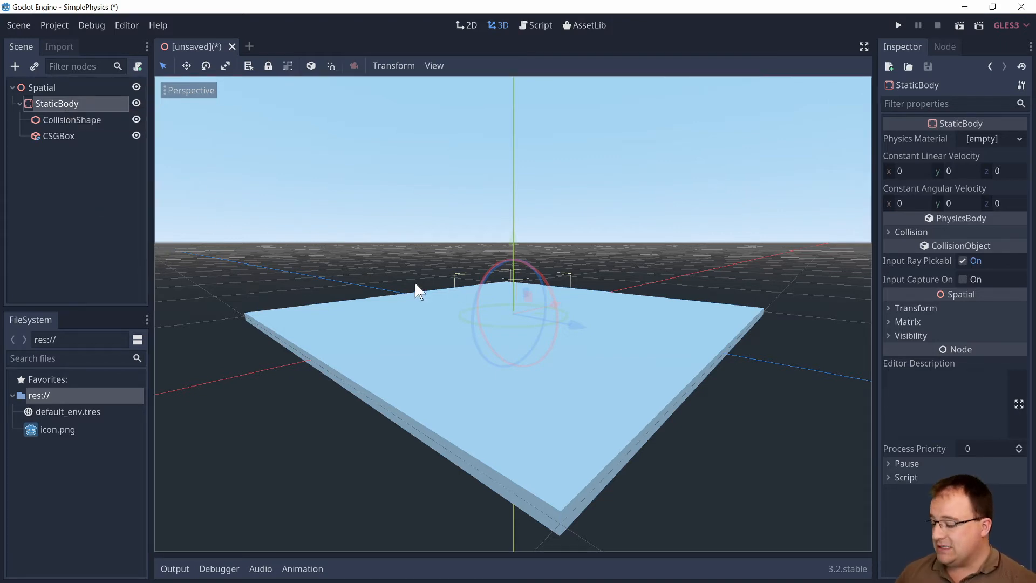
pyautogui.rightClick(48, 100)
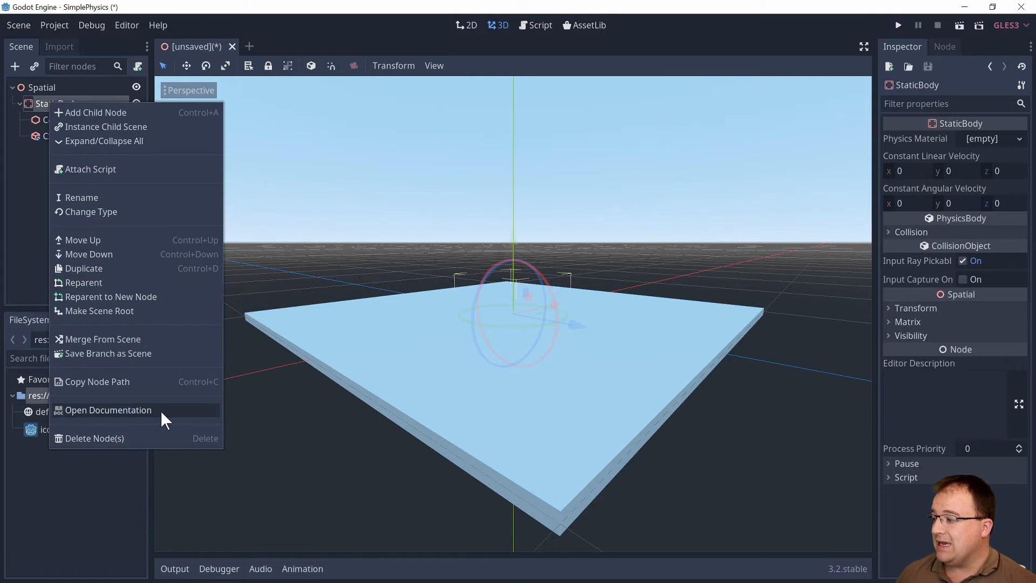
pyautogui.click(21, 103)
pyautogui.rightClick(53, 82)
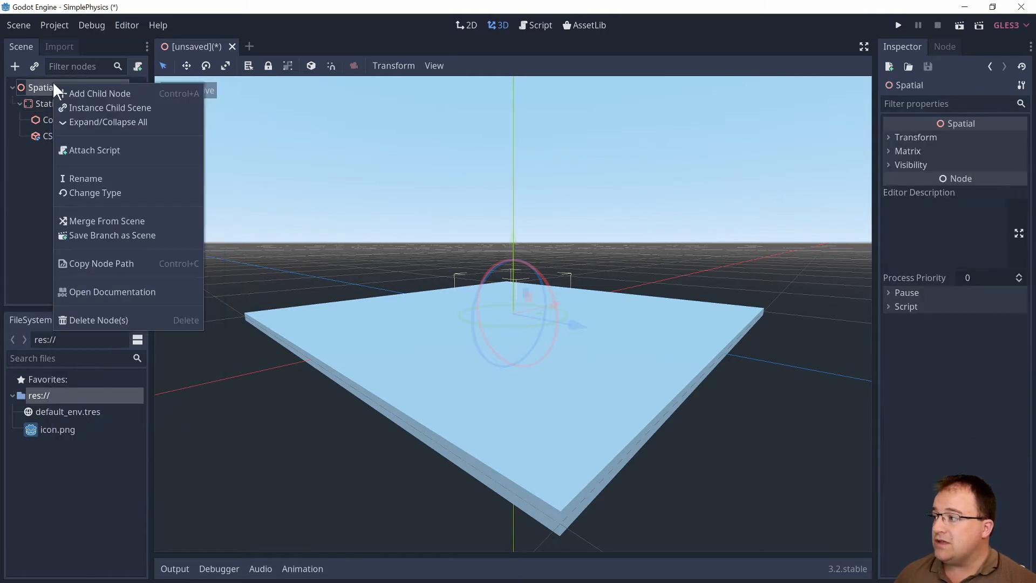
pyautogui.click(63, 105)
pyautogui.rightClick(63, 106)
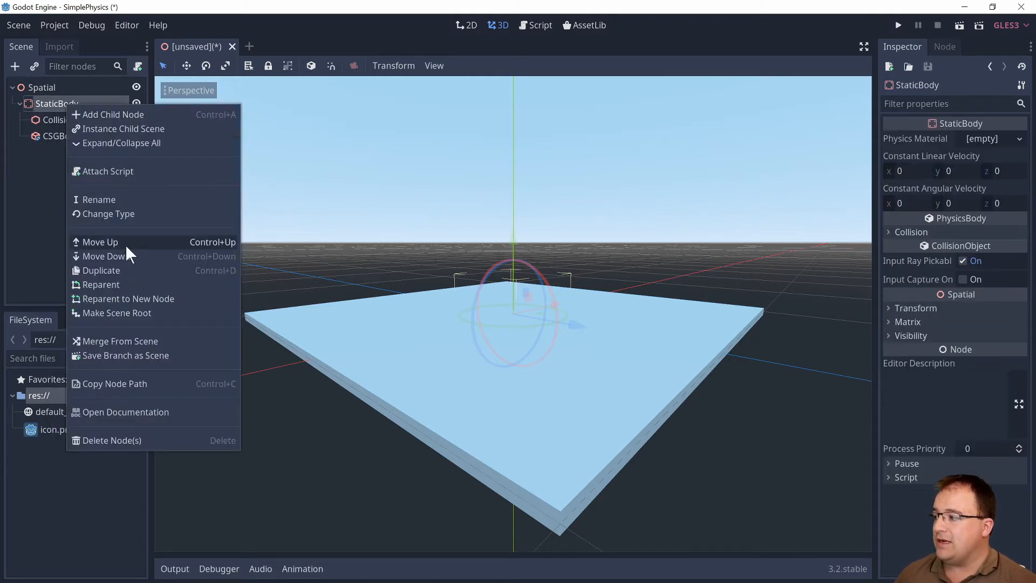
pyautogui.click(160, 355)
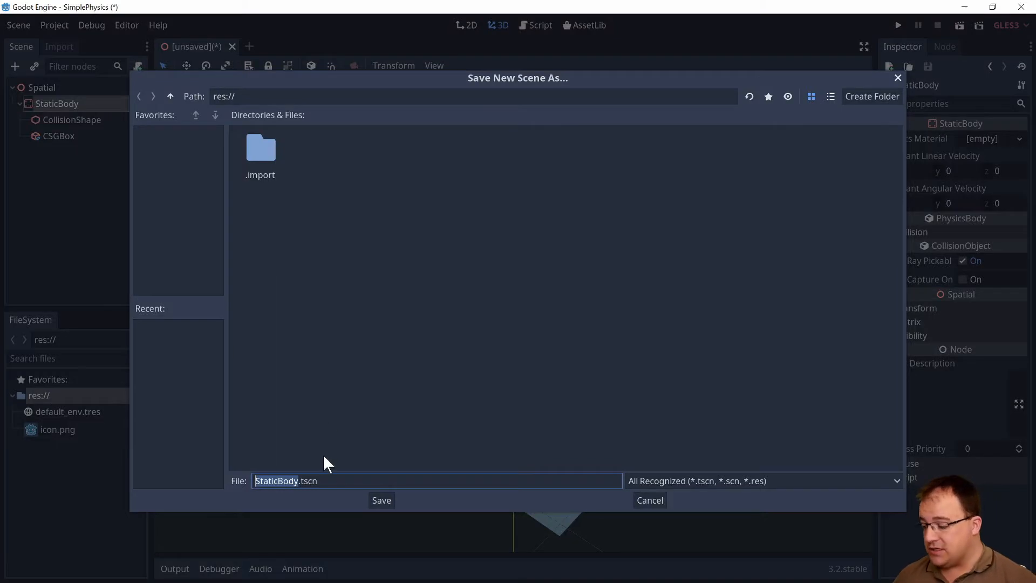
pyautogui.write('Pl')
pyautogui.write('atform')
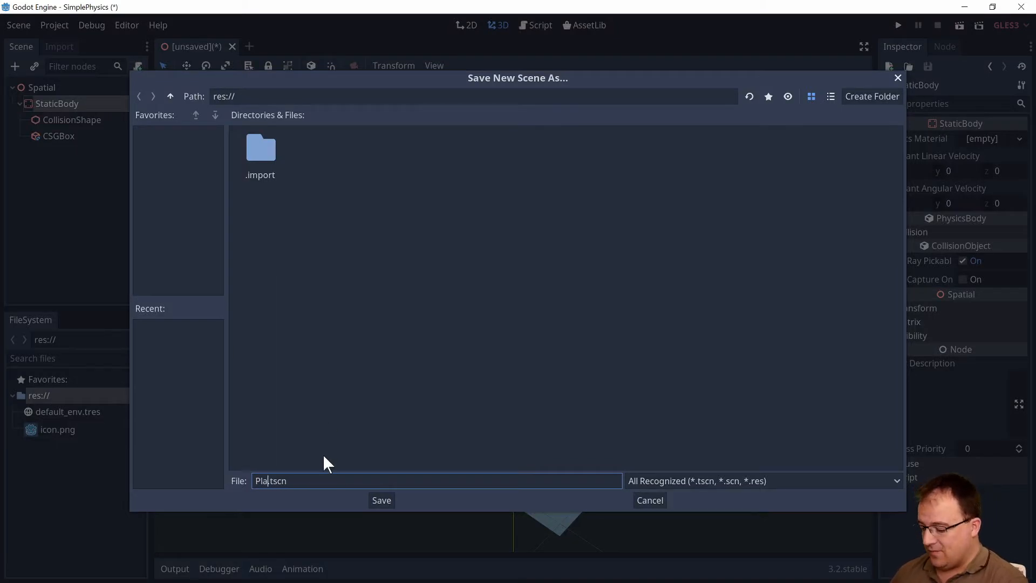
pyautogui.press('Return')
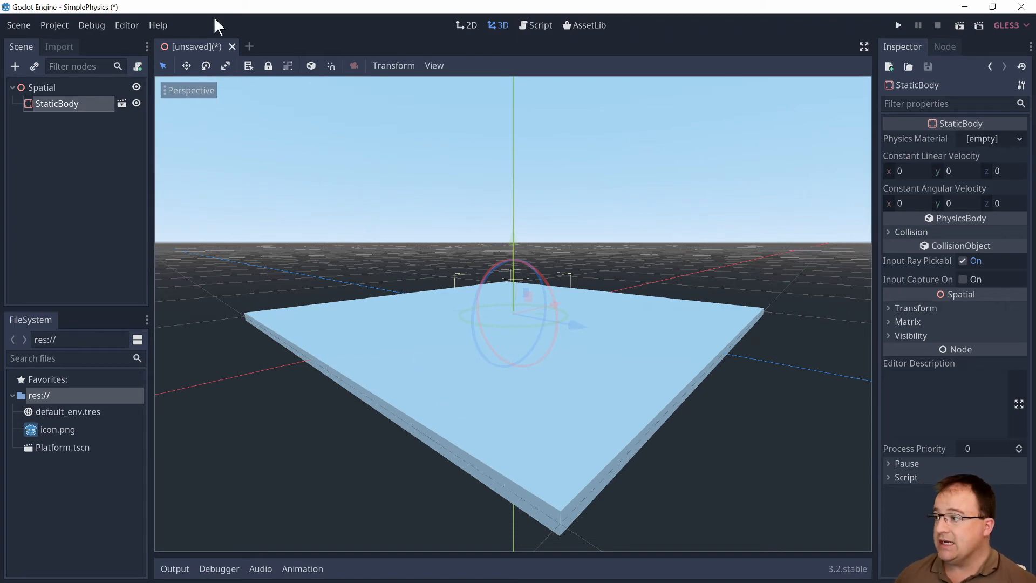
# Step: Close the unsaved scene without saving it and start a new 3D scene with a Spatial root
pyautogui.click(232, 46)
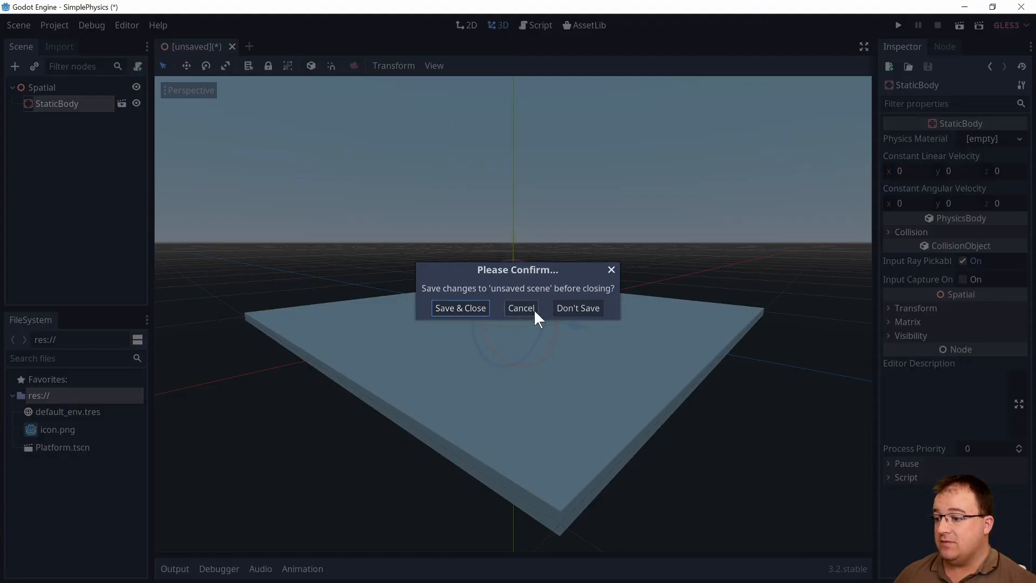
pyautogui.click(578, 308)
pyautogui.click(221, 46)
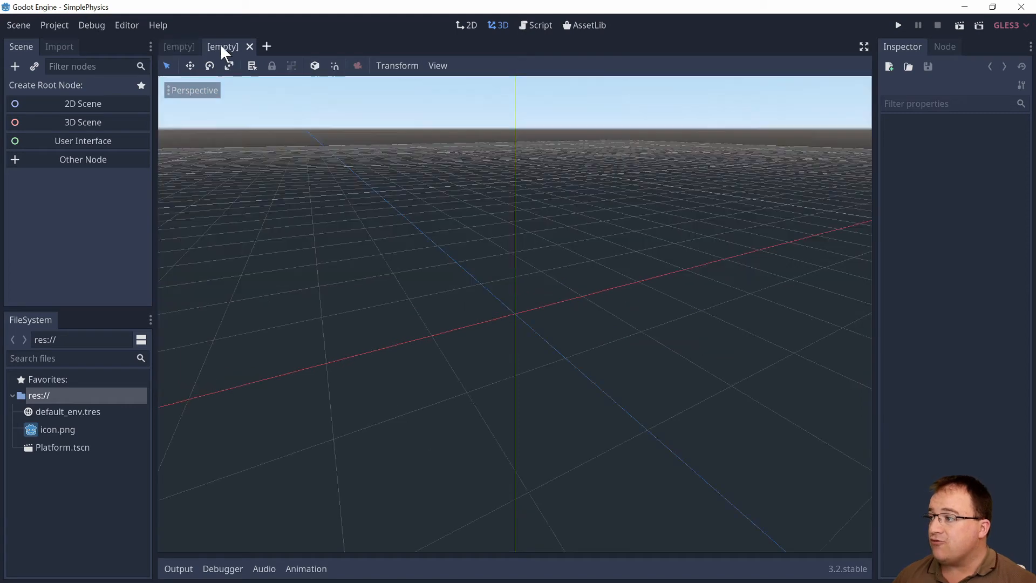
pyautogui.click(254, 47)
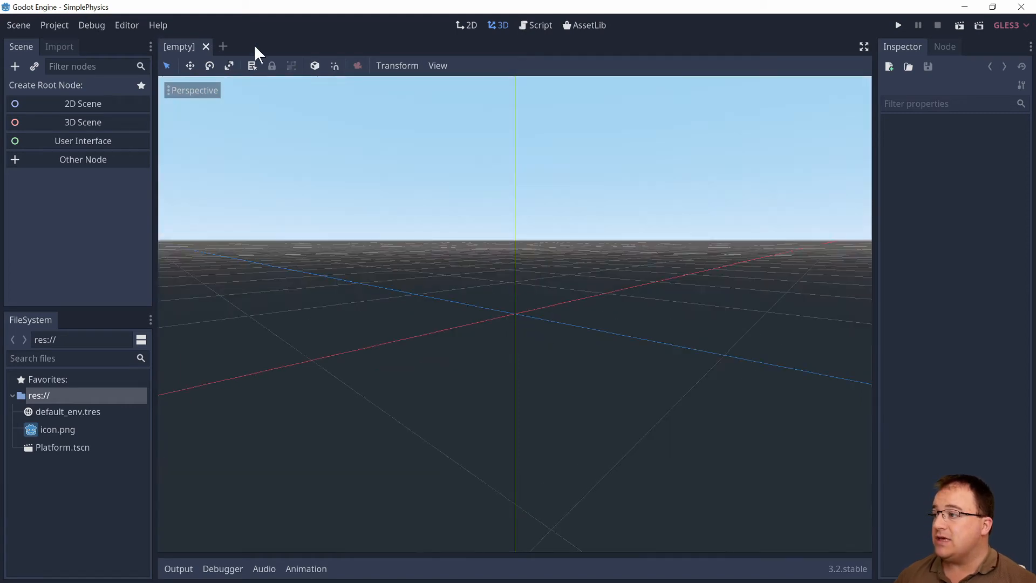
pyautogui.click(98, 123)
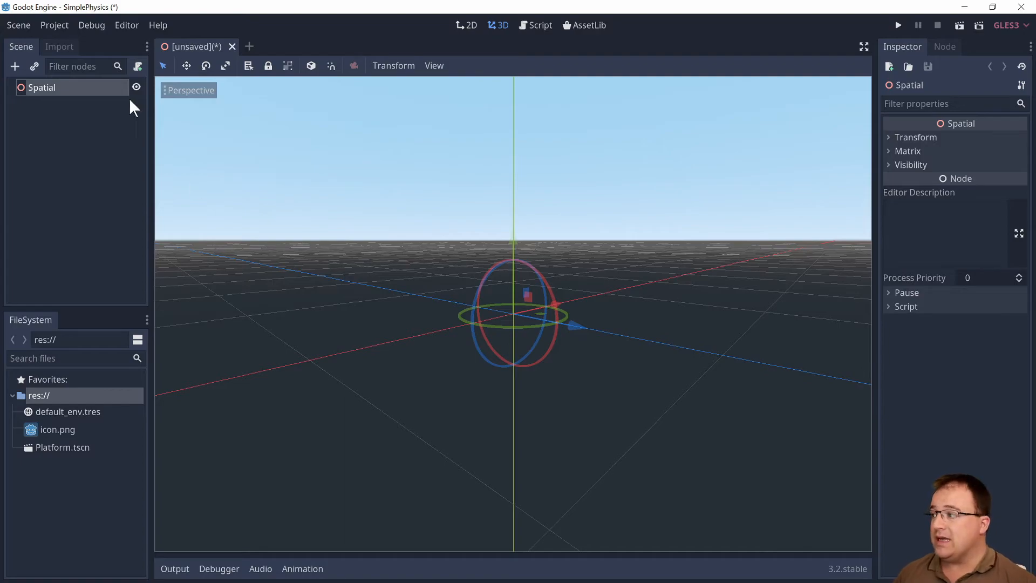
# Step: Add a RigidBody node as a child of the Spatial root
pyautogui.hotkey('ctrl', 'a')
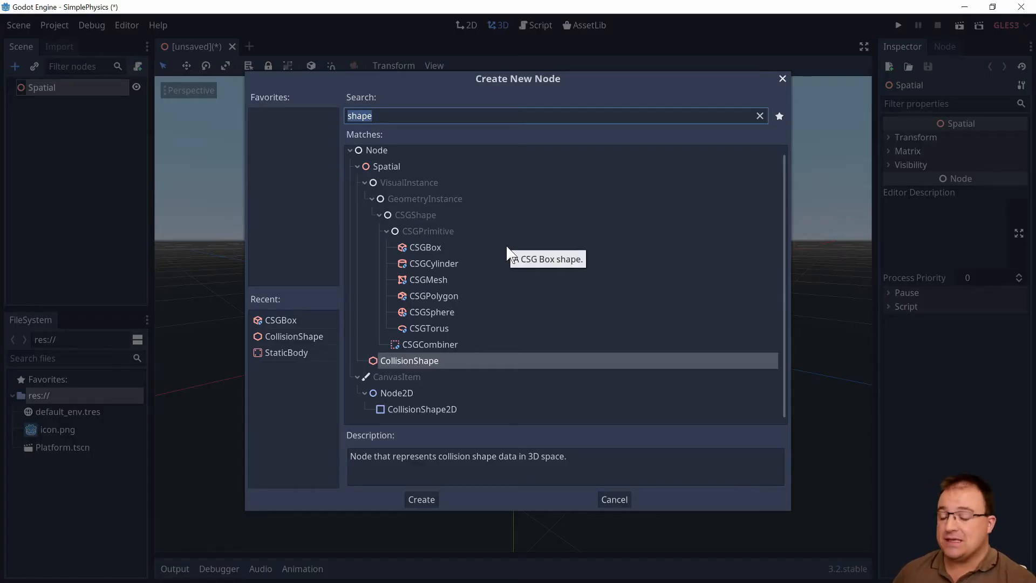
pyautogui.press('BackSpace')
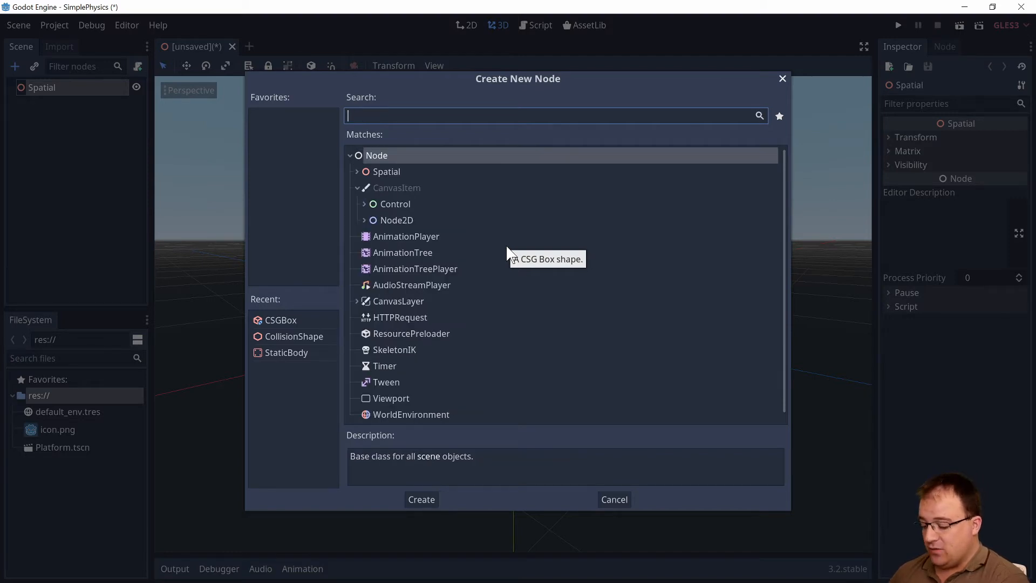
pyautogui.write('r')
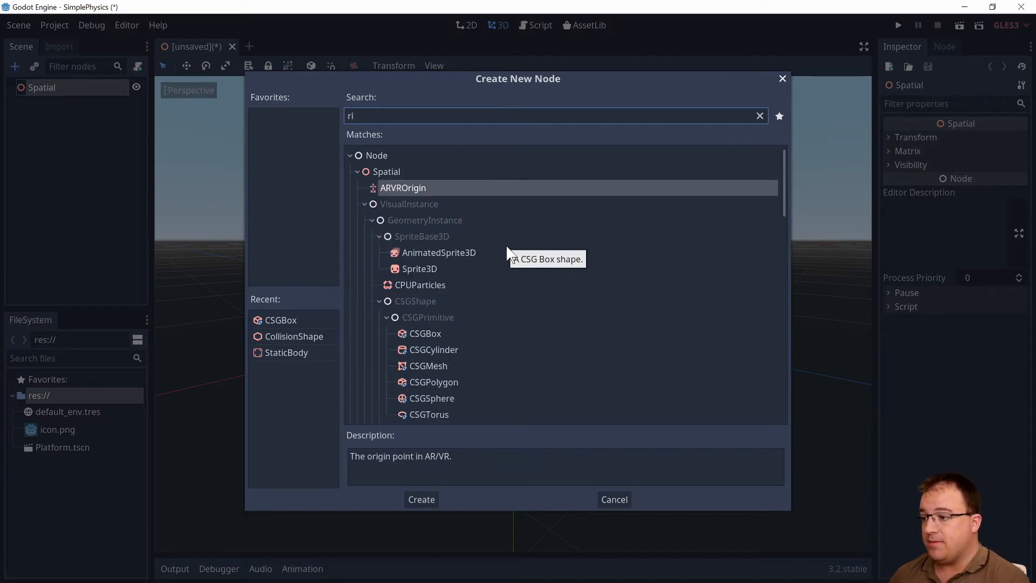
pyautogui.write('igi')
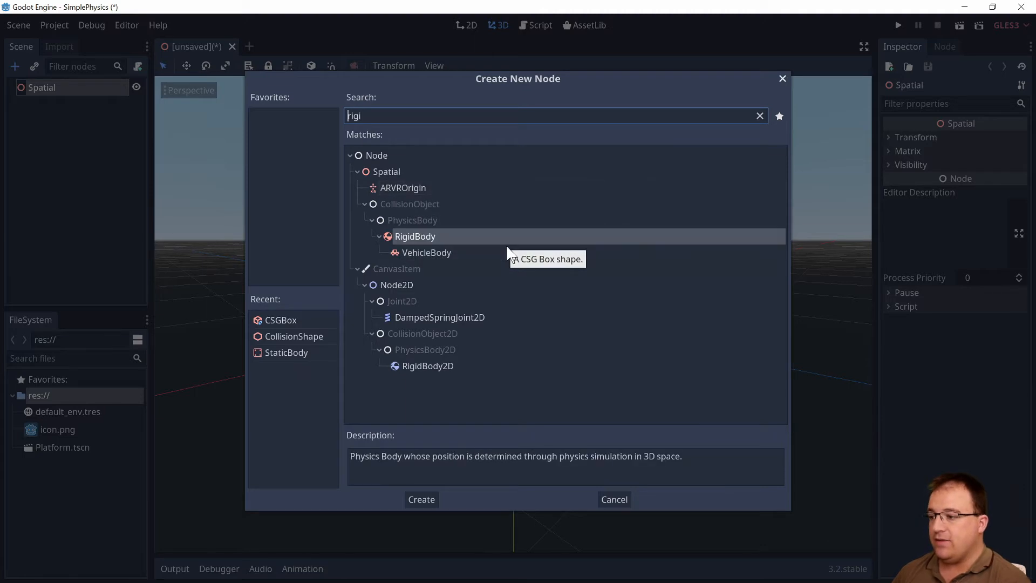
pyautogui.press('Return')
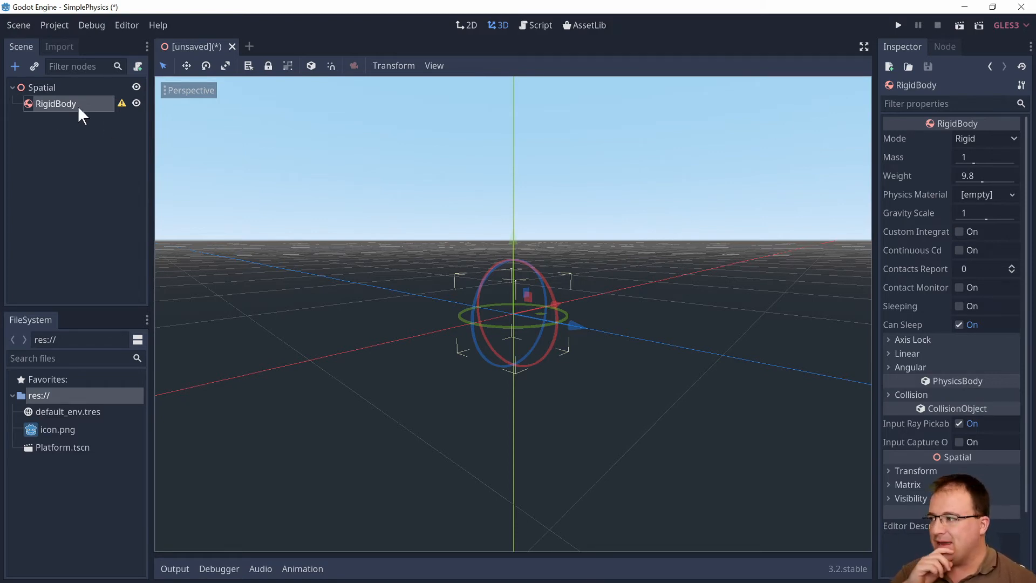
# Step: Check the RigidBody's configuration warning and add a CollisionShape node as its child
pyautogui.click(123, 102)
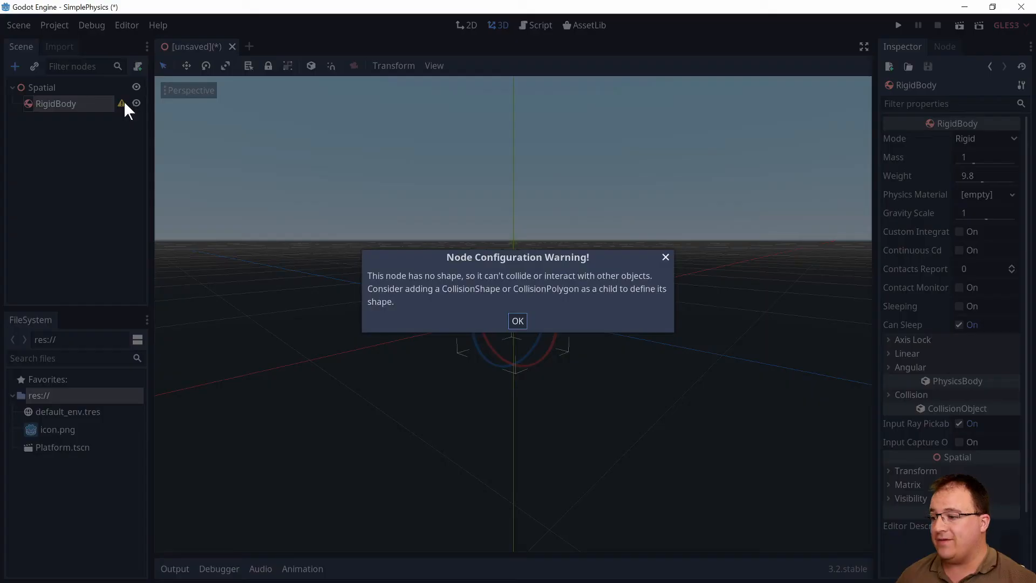
pyautogui.click(517, 322)
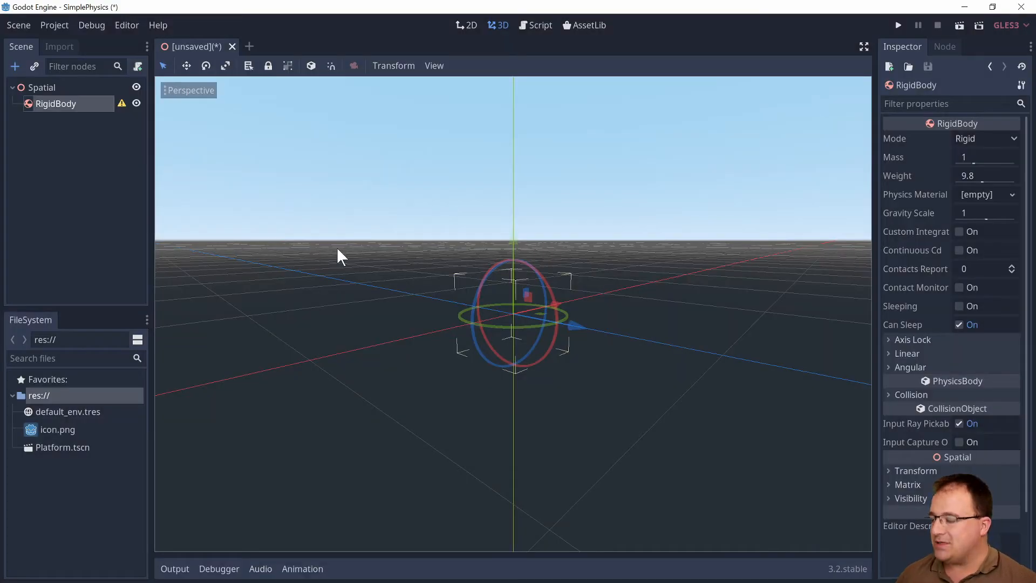
pyautogui.hotkey('ctrl', 'a')
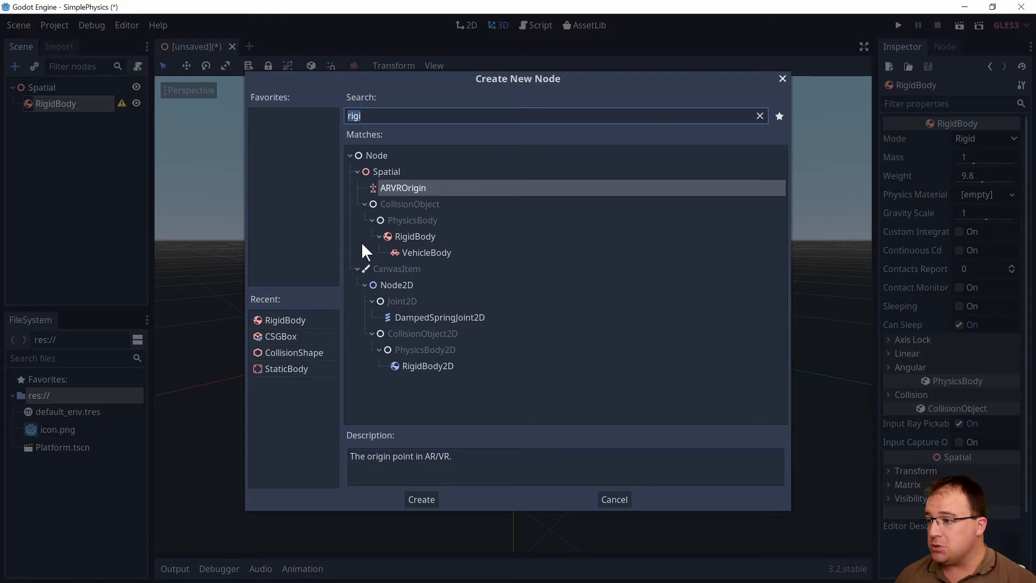
pyautogui.write('shape')
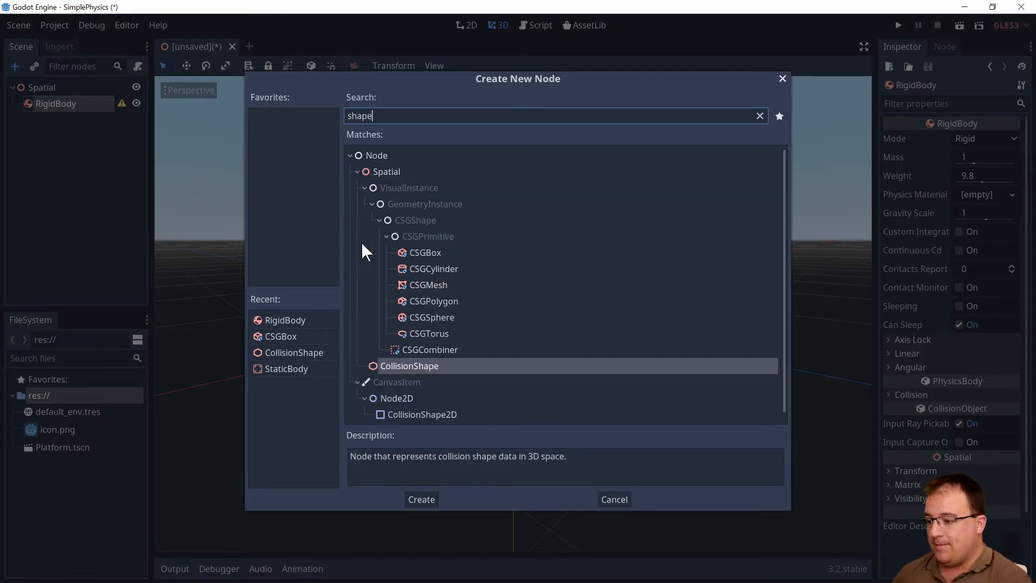
pyautogui.doubleClick(435, 365)
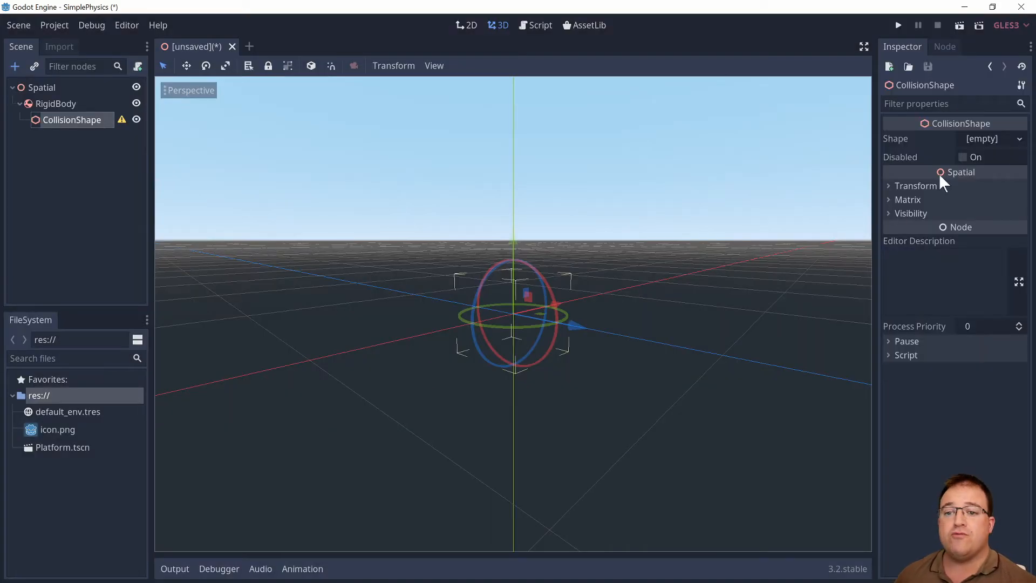
# Step: Assign a new SphereShape to the CollisionShape and shrink it in the viewport to a radius of about 0.38
pyautogui.click(985, 139)
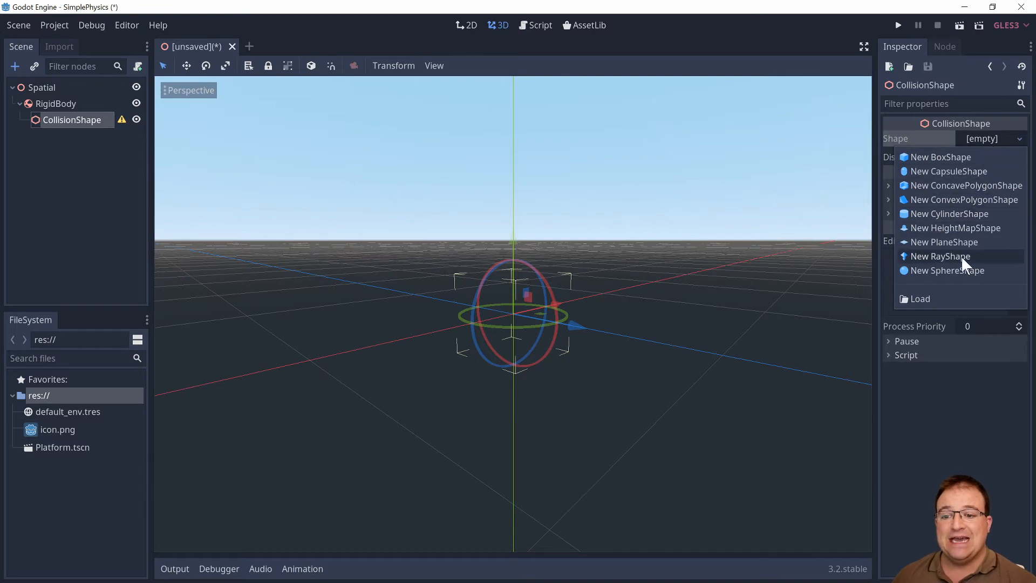
pyautogui.click(960, 270)
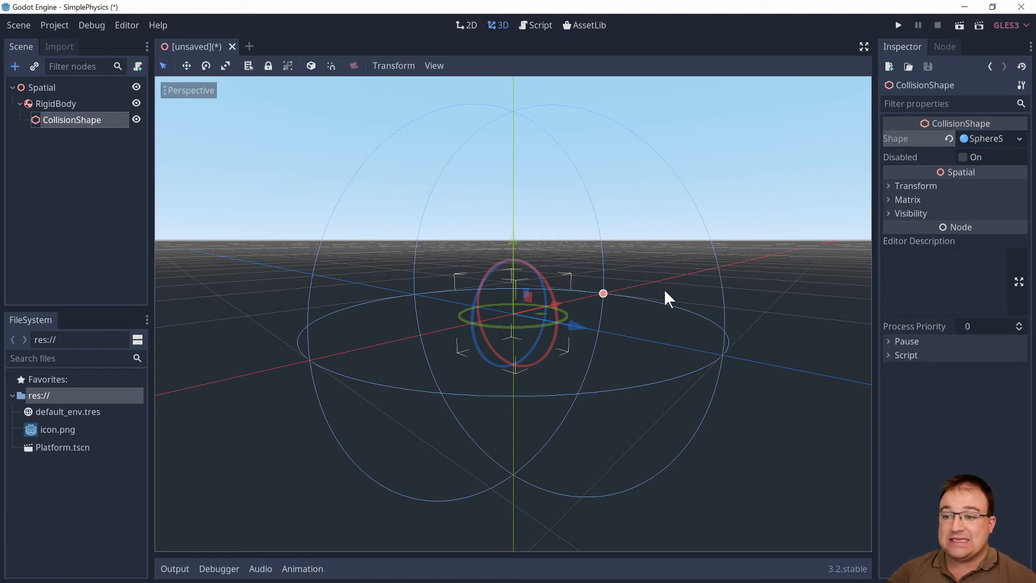
pyautogui.moveTo(603, 293); pyautogui.dragTo(548, 316)
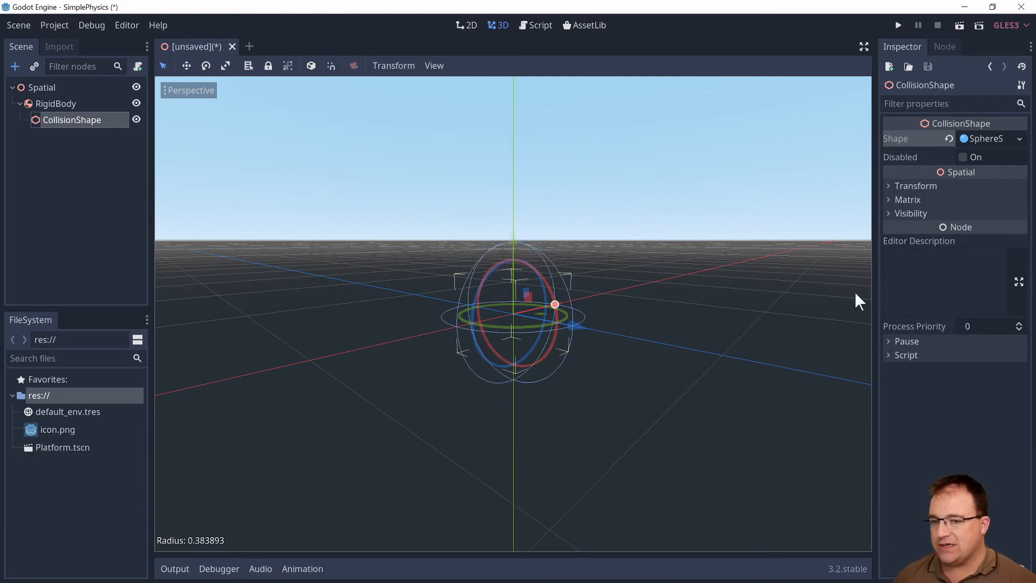
# Step: Set the SphereShape's radius to 0.2 and its margin to 0.01
pyautogui.click(981, 139)
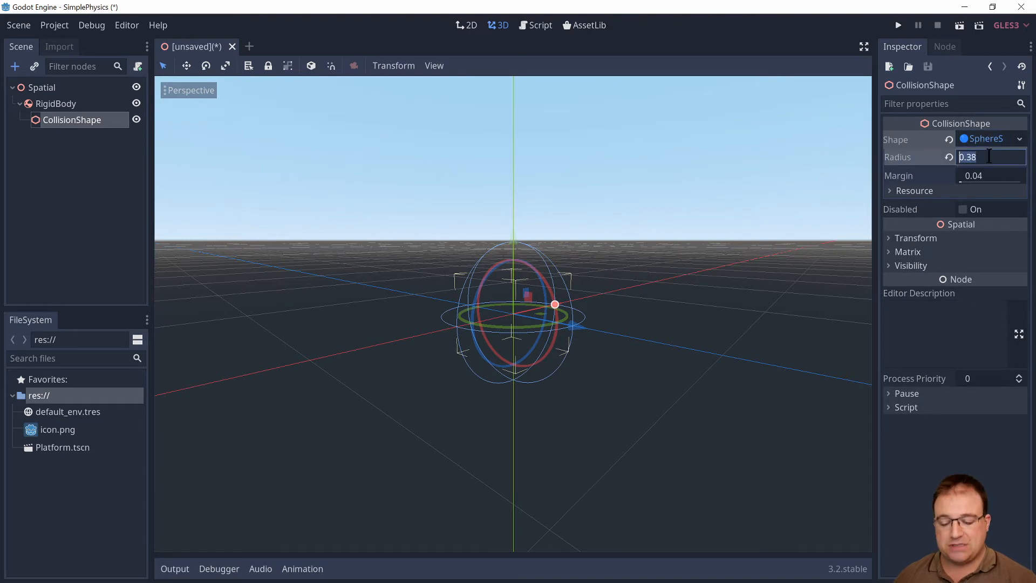
pyautogui.write('0.2')
pyautogui.press('Return')
pyautogui.click(992, 174)
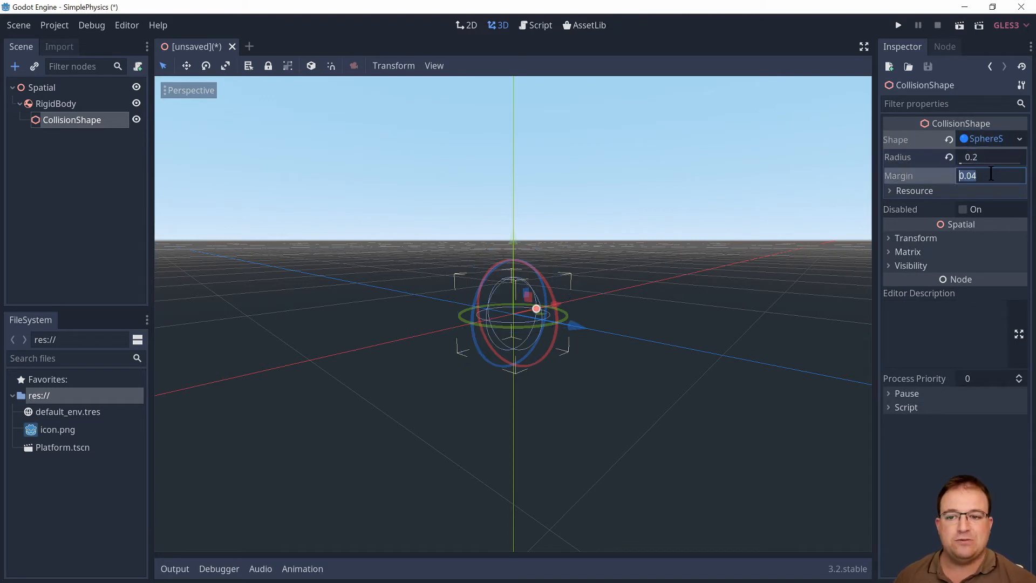
pyautogui.click(991, 174)
pyautogui.write('1')
pyautogui.press('Return')
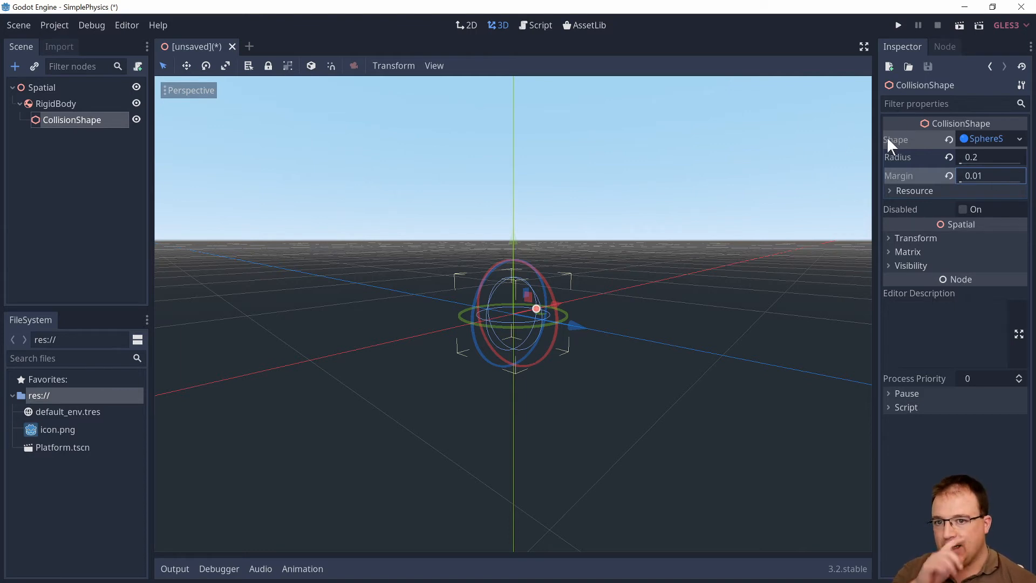
# Step: Add a CSGSphere node as a child of the RigidBody, alongside the CollisionShape
pyautogui.click(72, 173)
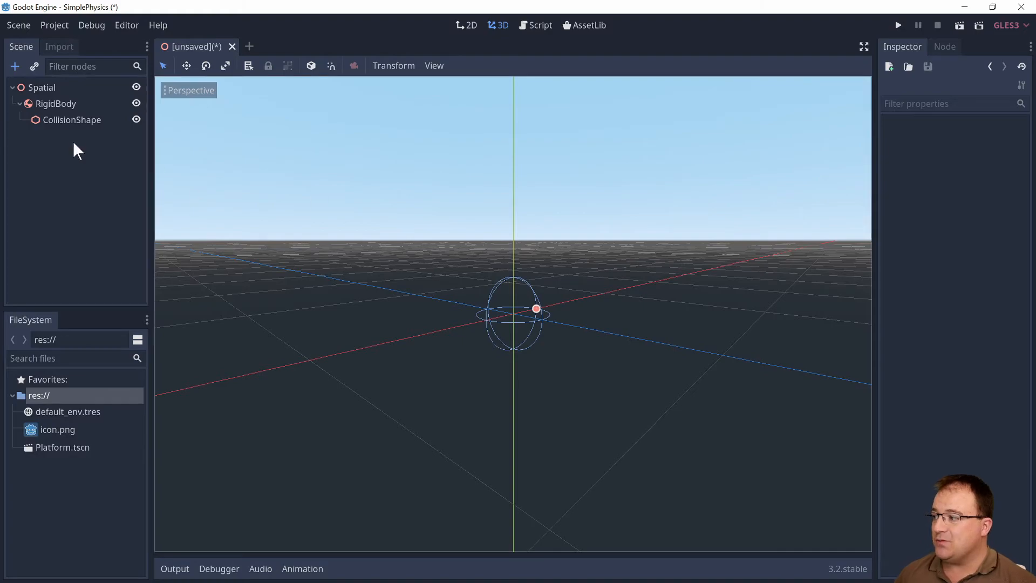
pyautogui.click(56, 103)
pyautogui.hotkey('ctrl', 'a')
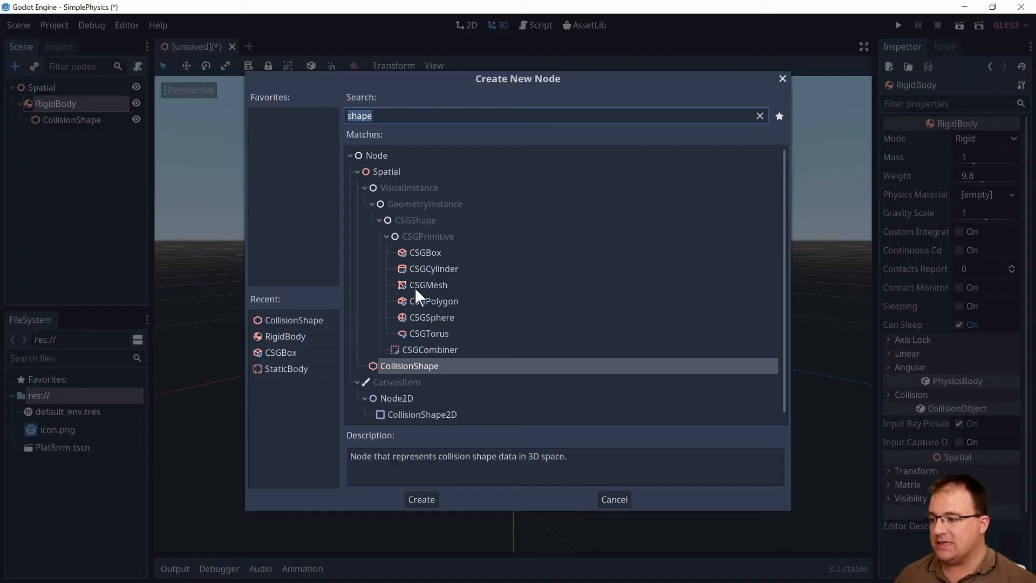
pyautogui.doubleClick(442, 313)
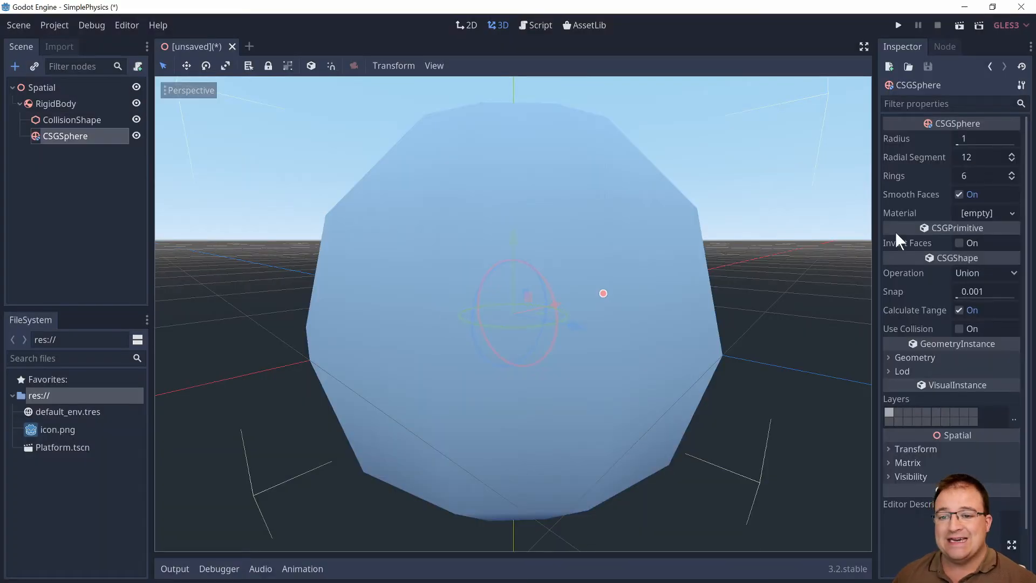
# Step: Set the CSGSphere's radius to 0.2 to match the collision sphere
pyautogui.click(985, 140)
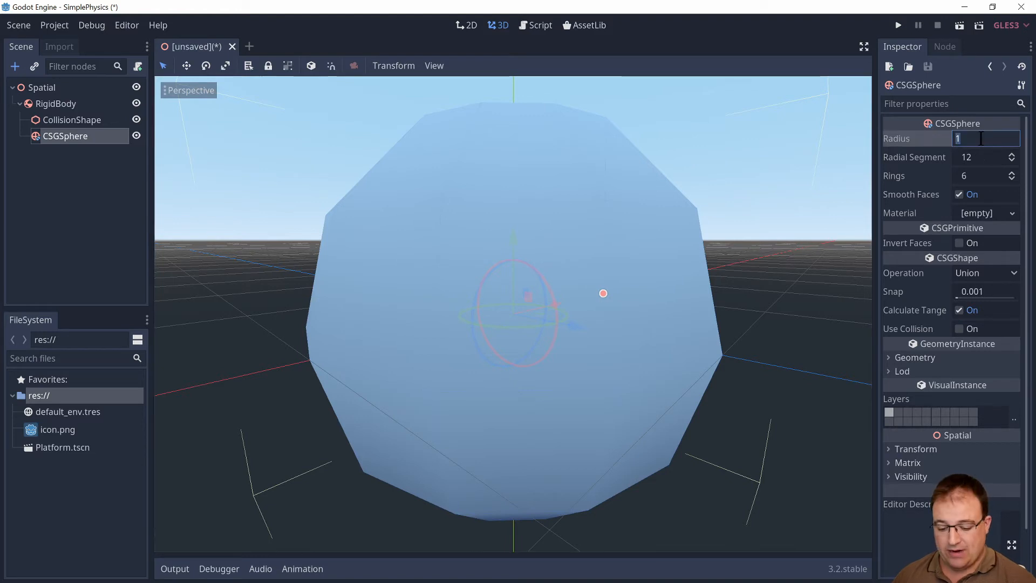
pyautogui.write('0.2')
pyautogui.press('Return')
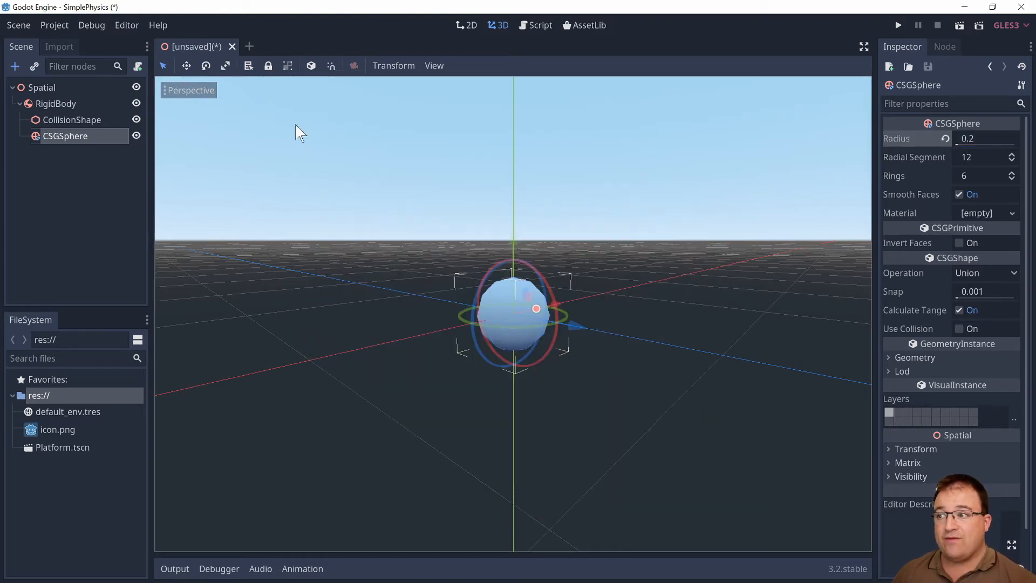
# Step: Save the RigidBody branch as its own scene named Ball.tscn in the project folder
pyautogui.rightClick(46, 102)
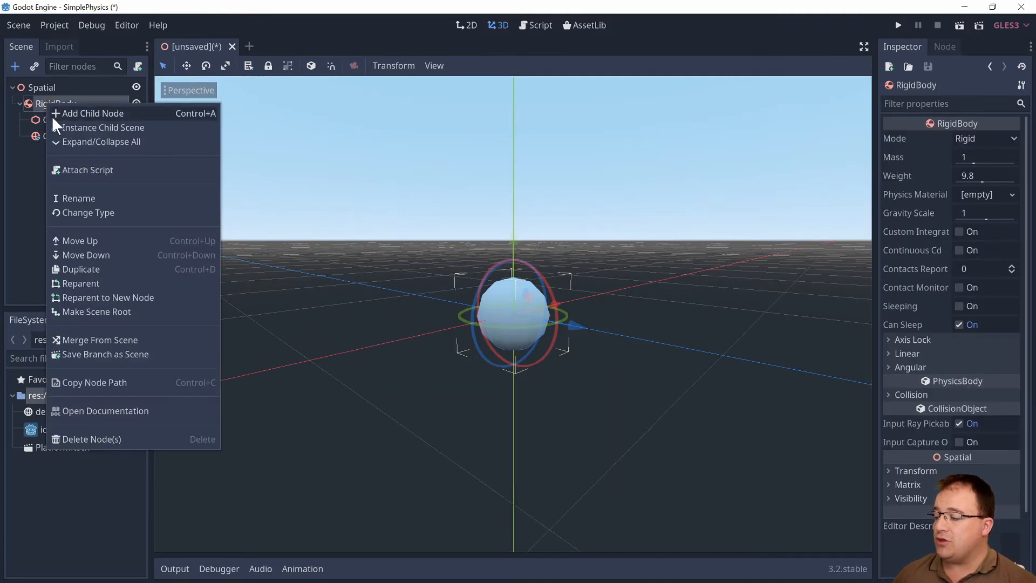
pyautogui.click(140, 355)
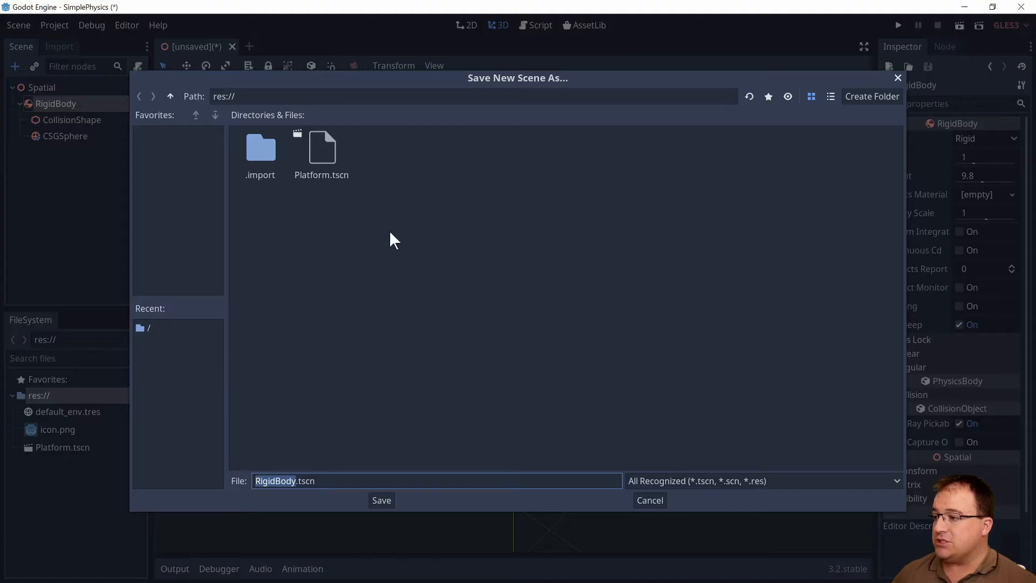
pyautogui.write('Ball')
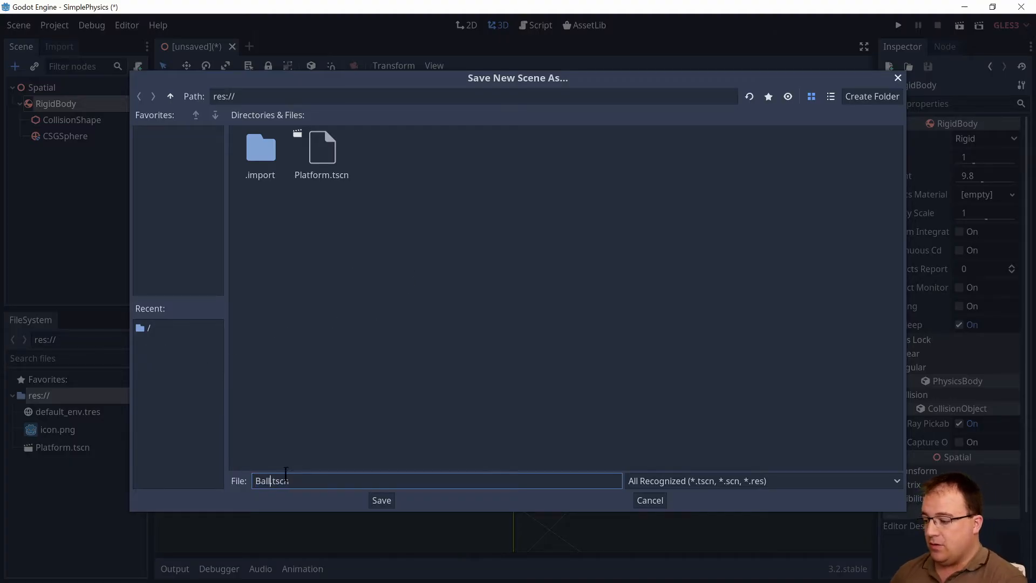
pyautogui.press('Return')
# Step: Close the unsaved scene without saving and create a new 3D scene with a Spatial root
pyautogui.click(232, 46)
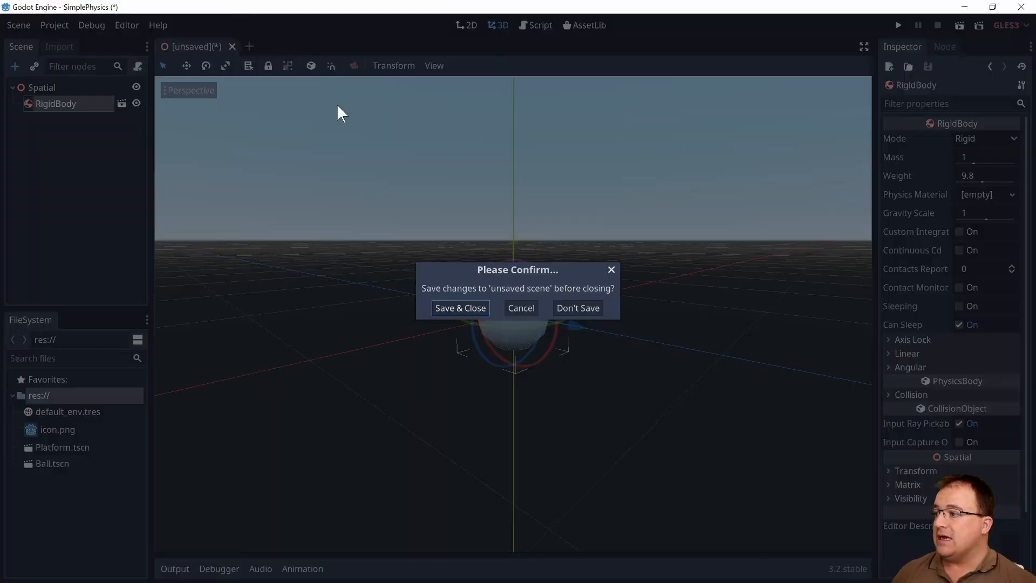
pyautogui.click(571, 310)
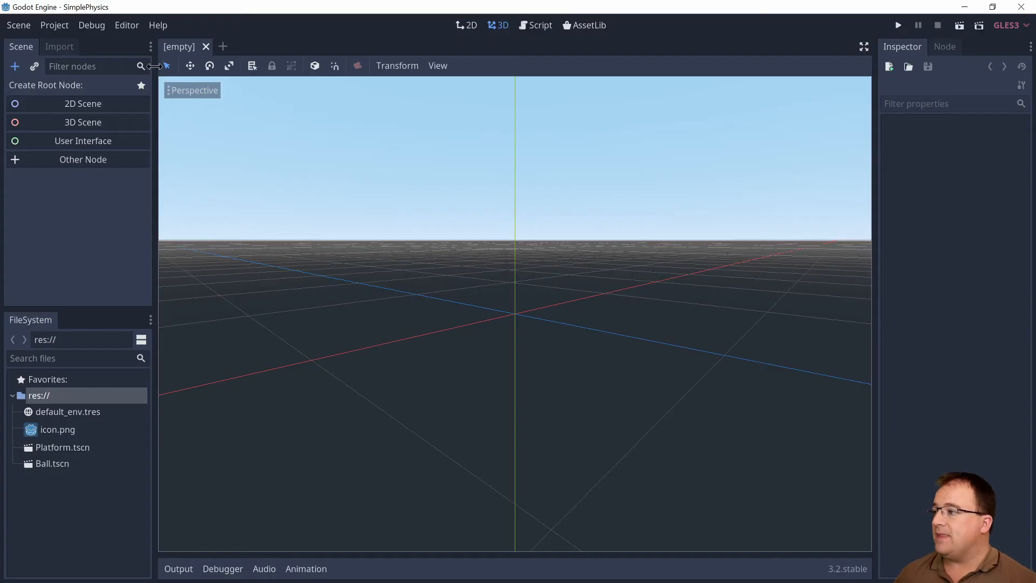
pyautogui.click(105, 123)
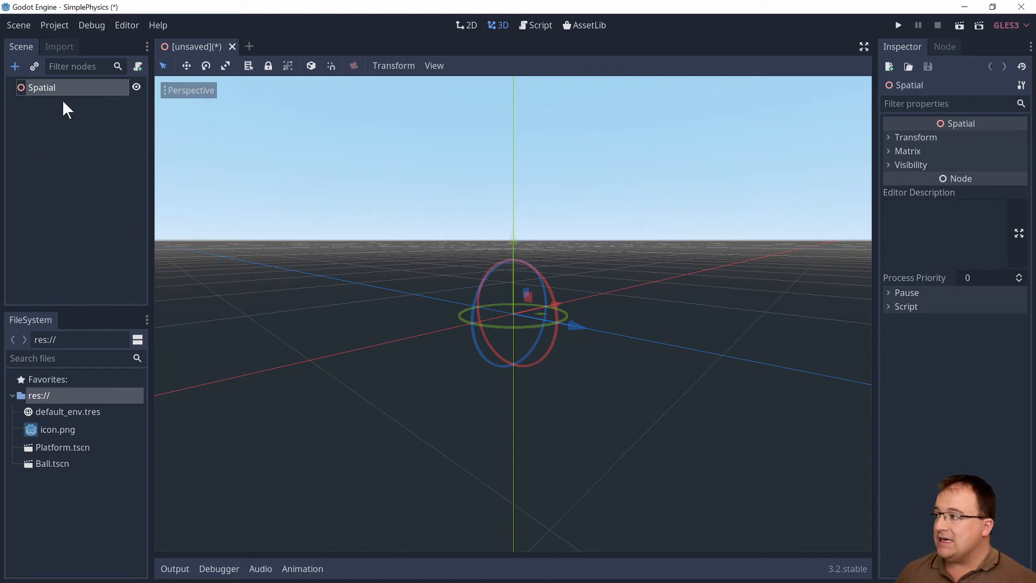
# Step: Instance Platform.tscn twice and make both platform instances direct children of the Spatial root
pyautogui.click(35, 67)
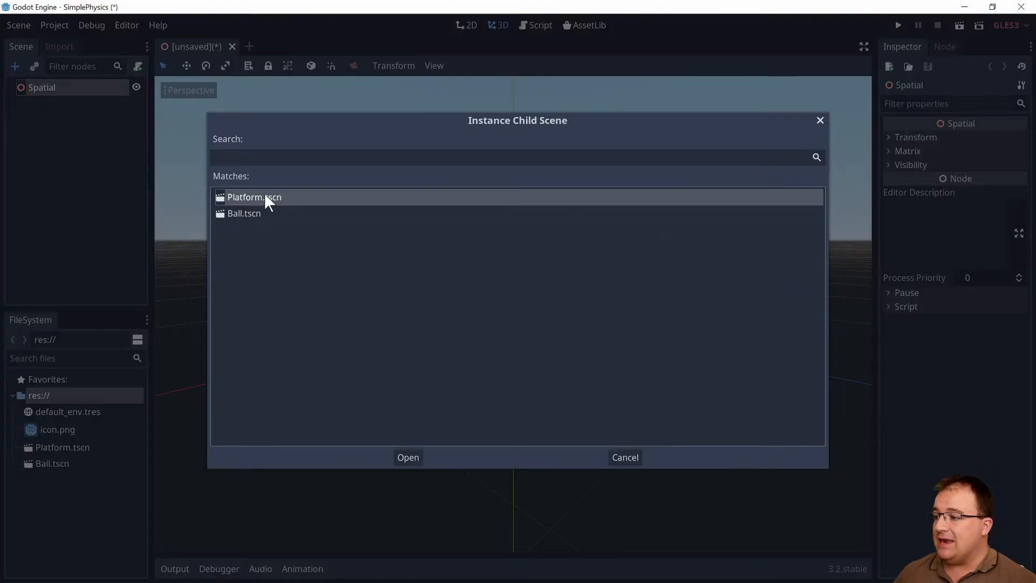
pyautogui.doubleClick(264, 197)
pyautogui.click(35, 66)
pyautogui.doubleClick(264, 197)
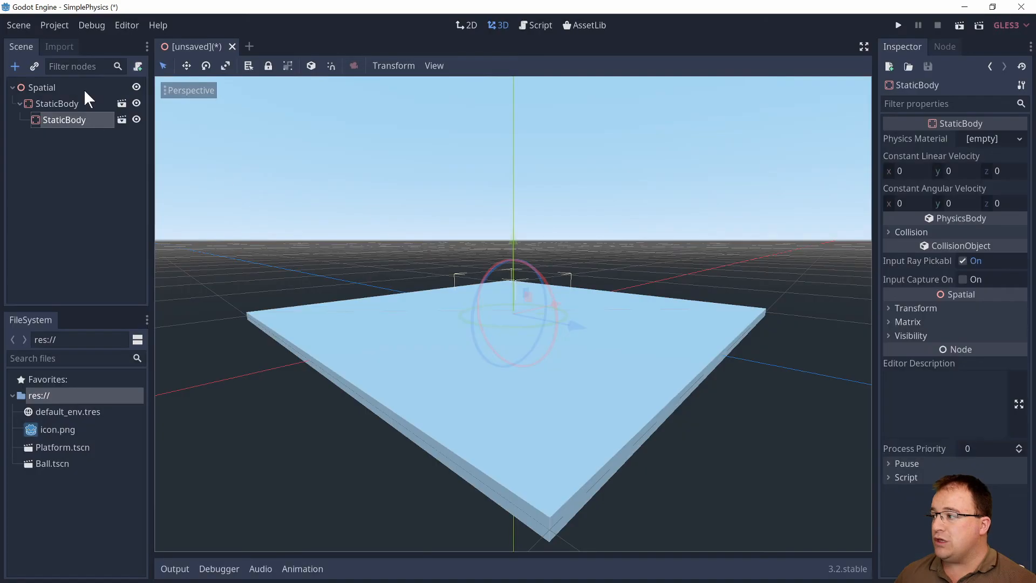
pyautogui.moveTo(59, 120); pyautogui.dragTo(42, 87)
# Step: Lower StaticBody2 beneath the first platform and shift it sideways along the X axis
pyautogui.scroll(-5, 576, 336)
pyautogui.scroll(2, 580, 346)
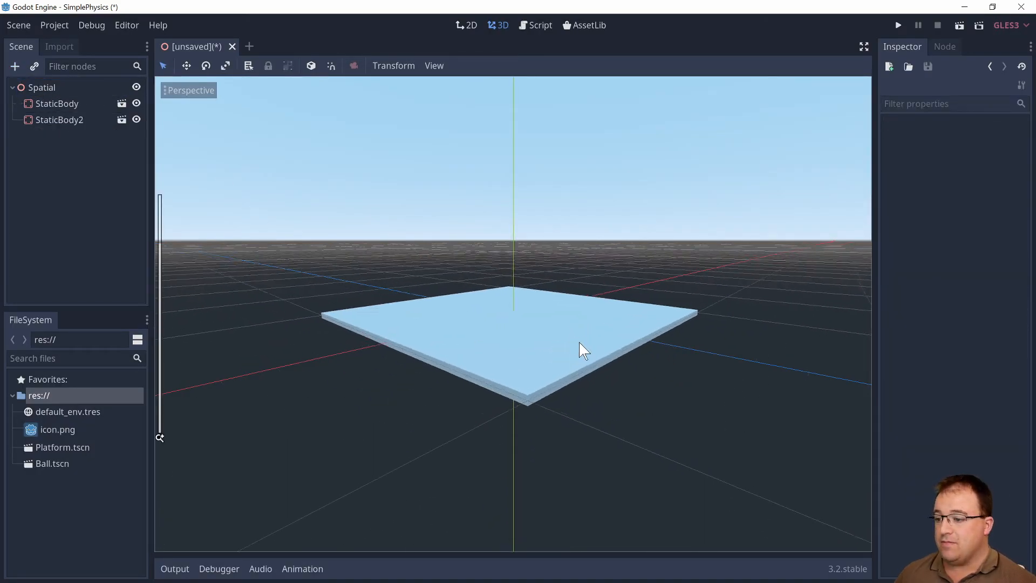
pyautogui.moveTo(691, 376); pyautogui.dragTo(469, 301, button='middle')
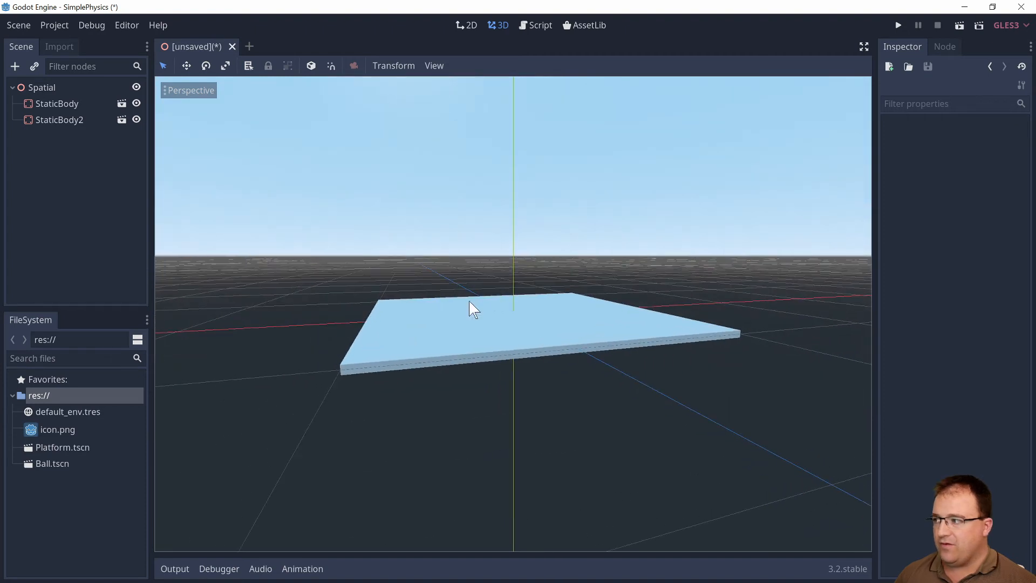
pyautogui.click(59, 123)
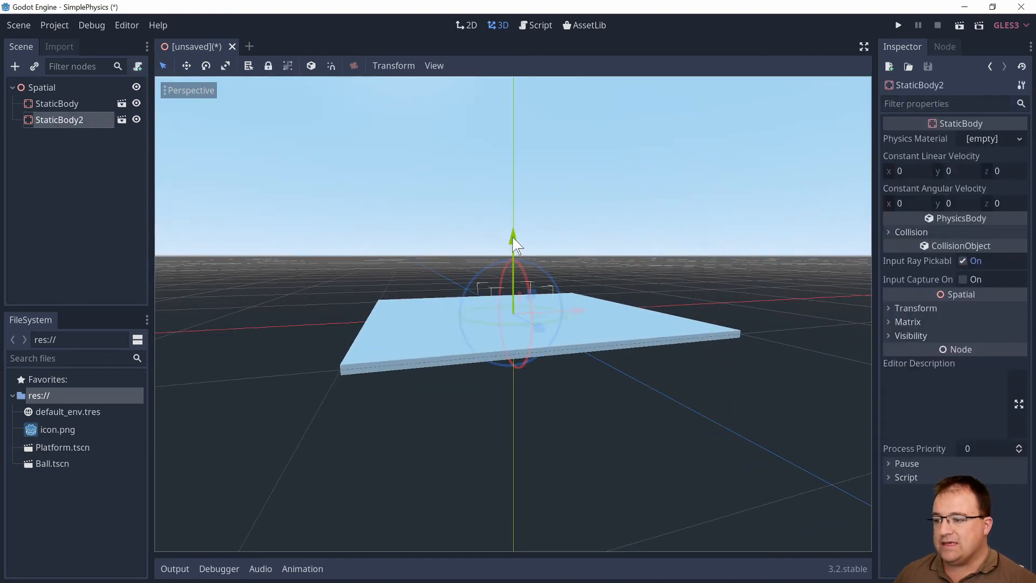
pyautogui.moveTo(513, 242); pyautogui.dragTo(519, 313)
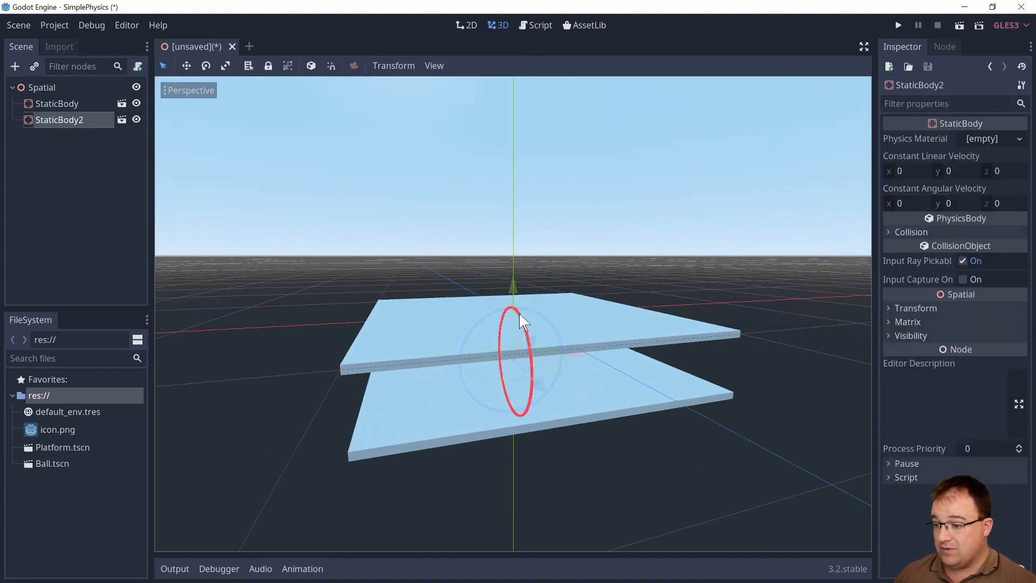
pyautogui.moveTo(582, 354); pyautogui.dragTo(620, 319)
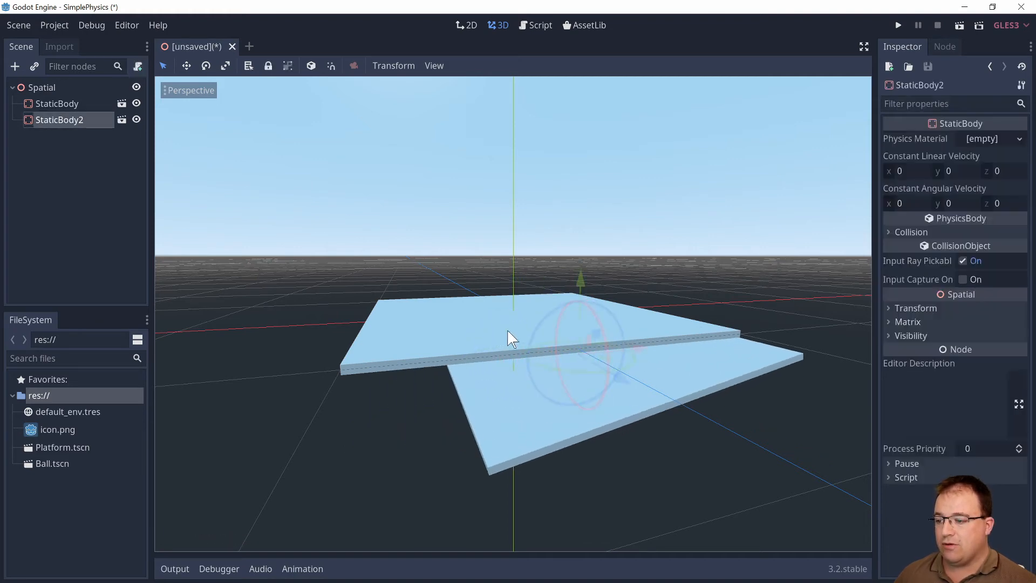
# Step: Raise the first StaticBody slightly and tilt it about the Z axis to slope down toward the lower platform
pyautogui.click(442, 348)
pyautogui.click(64, 103)
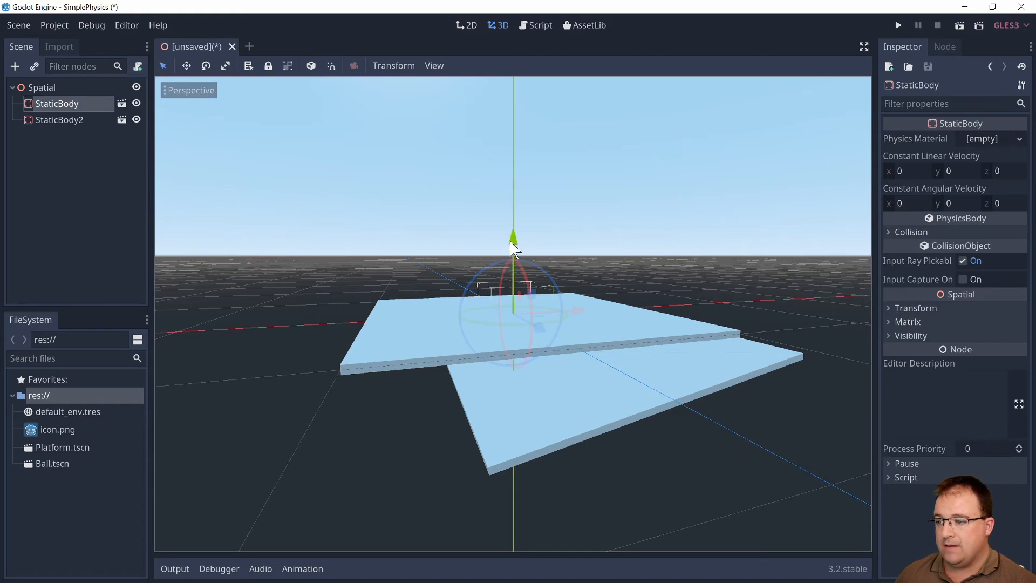
pyautogui.moveTo(513, 229); pyautogui.dragTo(511, 233)
pyautogui.moveTo(558, 271); pyautogui.dragTo(562, 280)
pyautogui.moveTo(747, 439); pyautogui.dragTo(717, 326, button='middle')
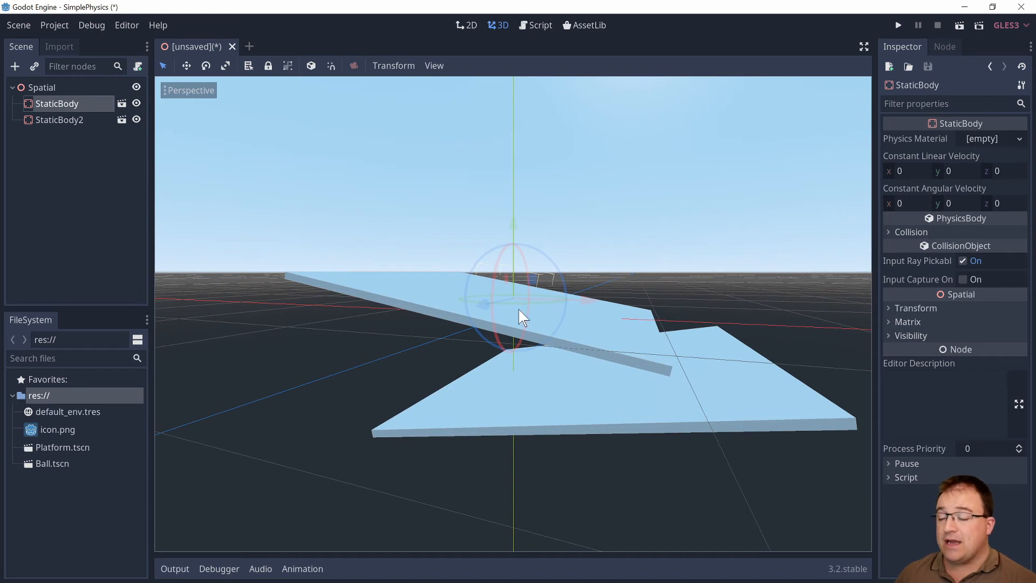
# Step: Instance Ball.tscn under the Spatial root and place the ball above the raised end of the tilted platform
pyautogui.click(51, 86)
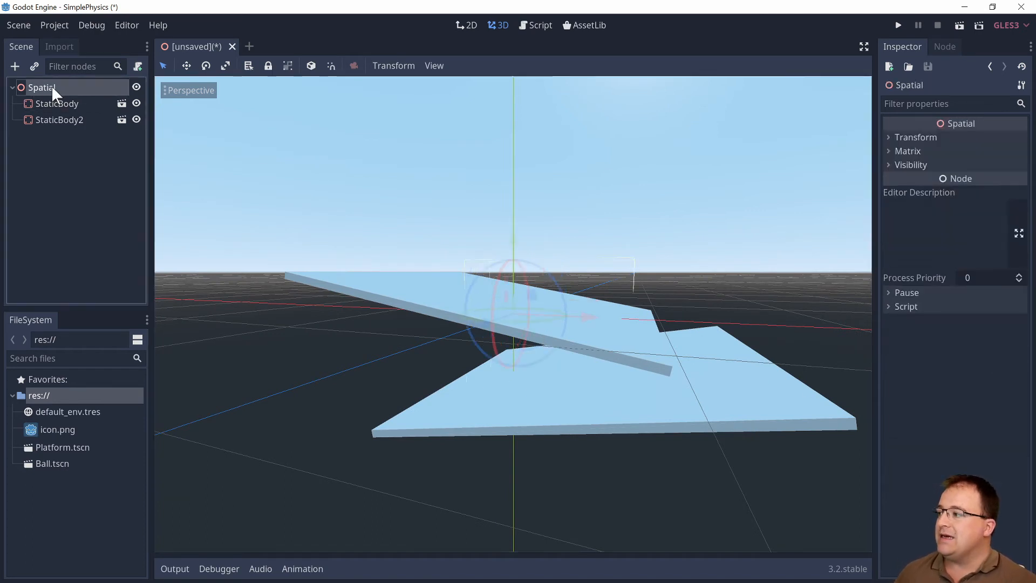
pyautogui.click(34, 65)
pyautogui.doubleClick(244, 213)
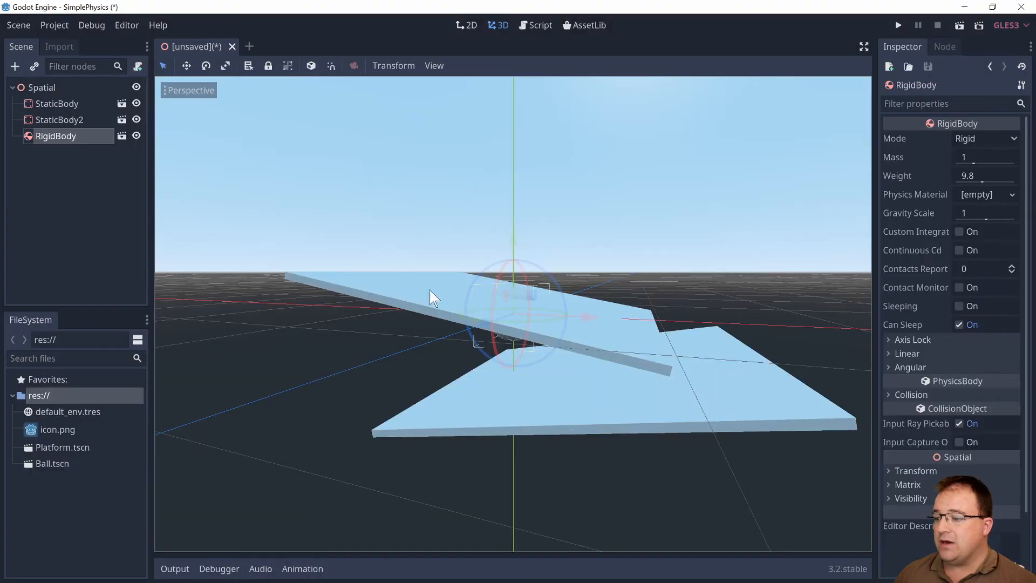
pyautogui.moveTo(526, 240); pyautogui.dragTo(533, 187)
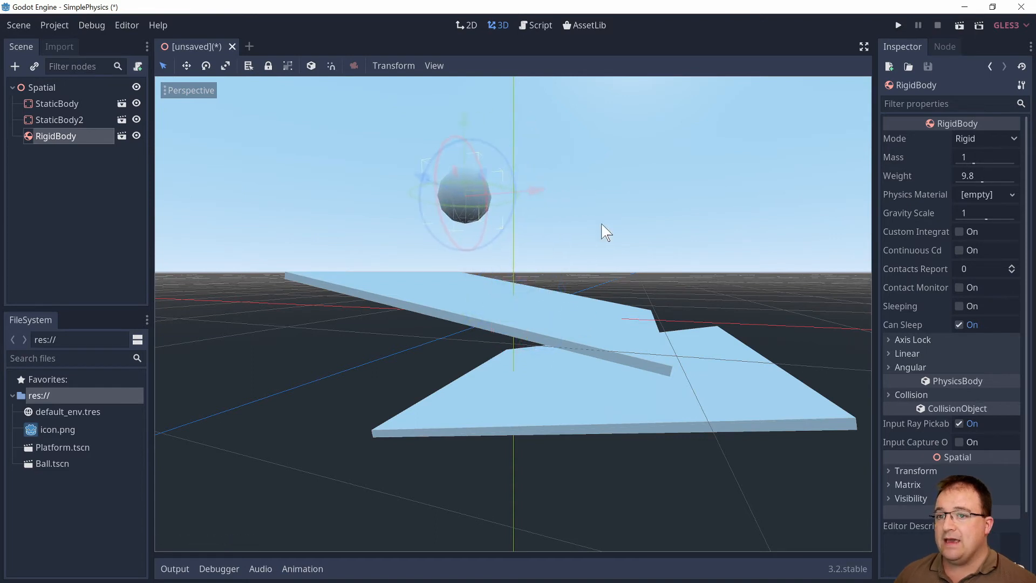
# Step: Play the current scene, saving it as SimplePhysics.tscn
pyautogui.click(960, 25)
pyautogui.click(476, 308)
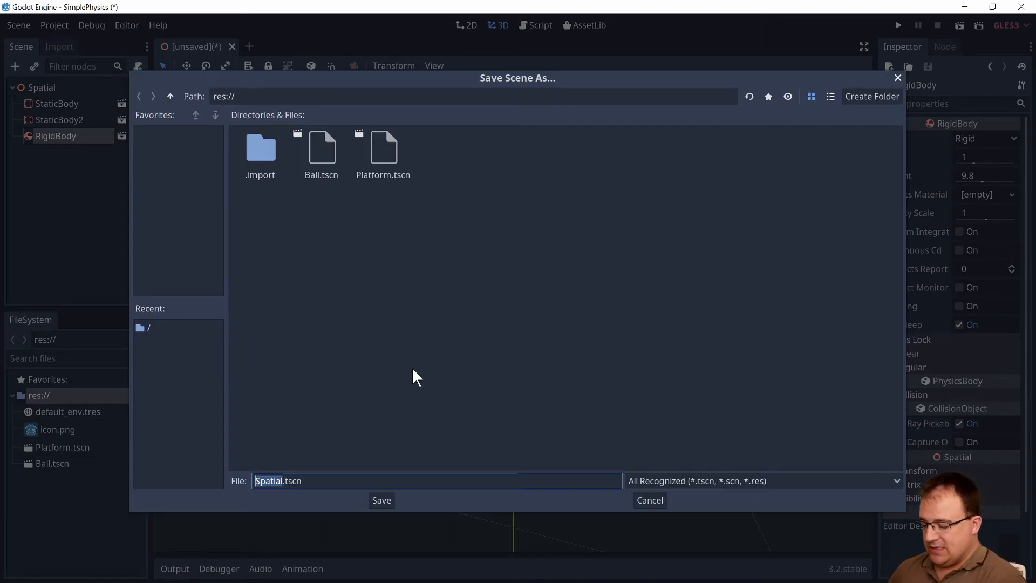
pyautogui.write('Simple')
pyautogui.write('Physics')
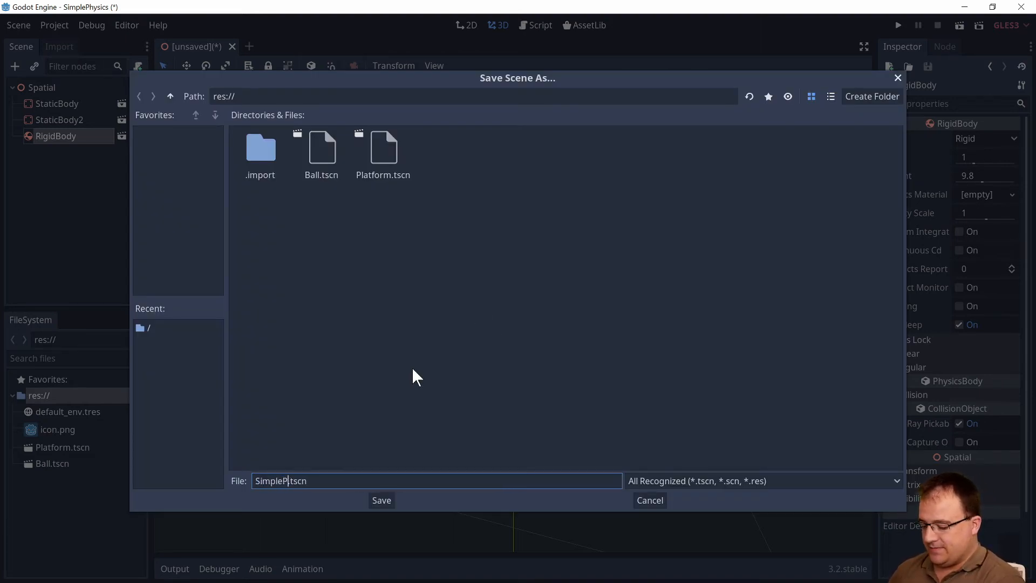
pyautogui.press('Return')
# Step: Move the running game window fully into view to check its output, and close it
pyautogui.moveTo(702, 261); pyautogui.dragTo(480, 116)
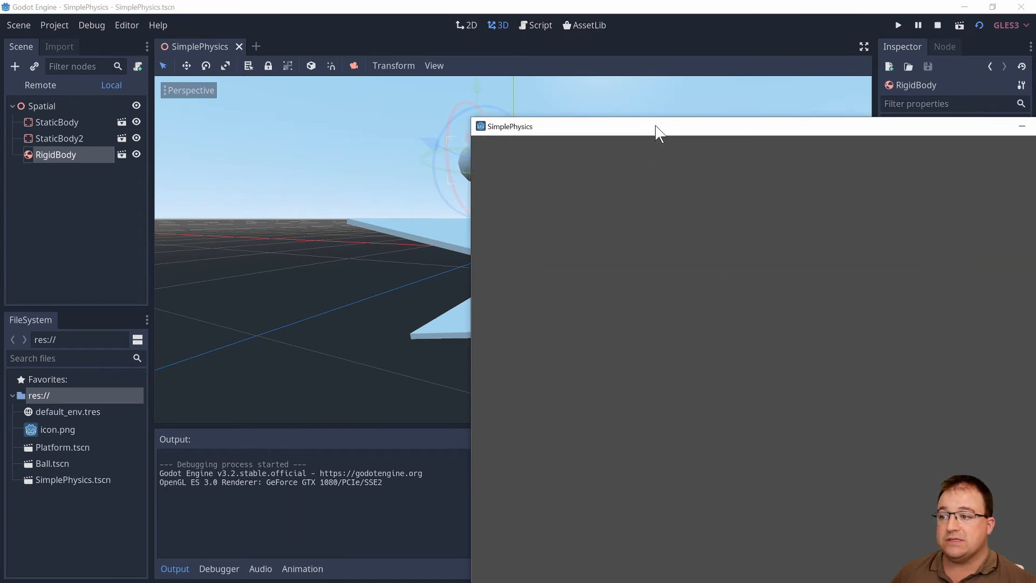
pyautogui.moveTo(655, 127); pyautogui.dragTo(356, 56)
pyautogui.click(780, 55)
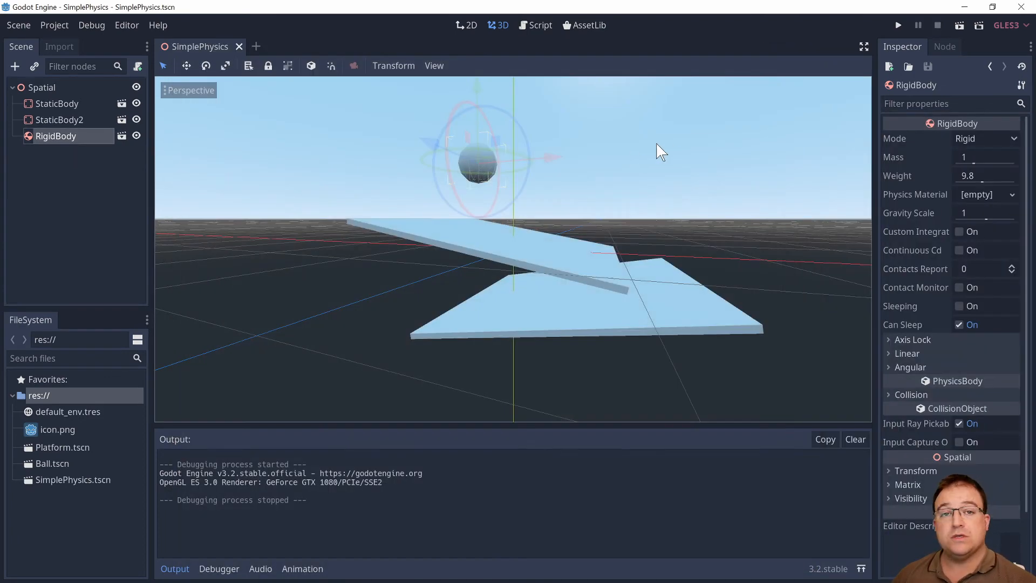
# Step: Rename the Spatial root node to SimplePhysics
pyautogui.click(43, 85)
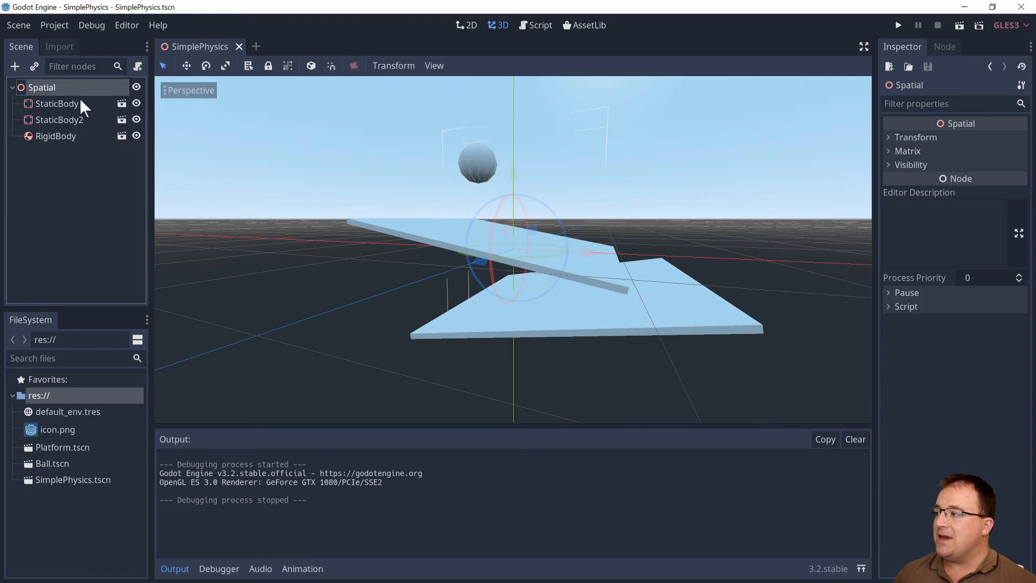
pyautogui.doubleClick(49, 87)
pyautogui.write('Simple')
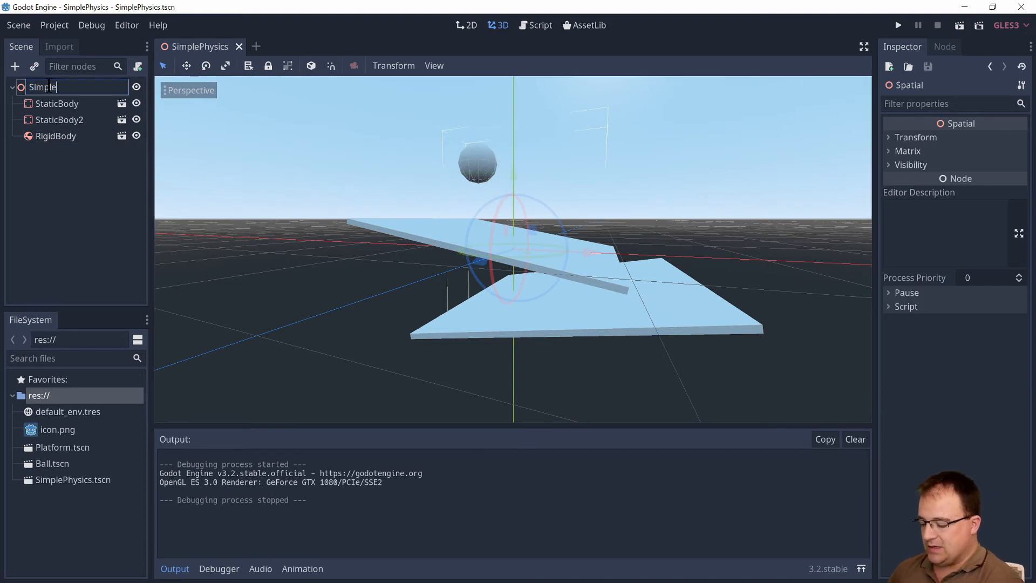
pyautogui.write('Physics')
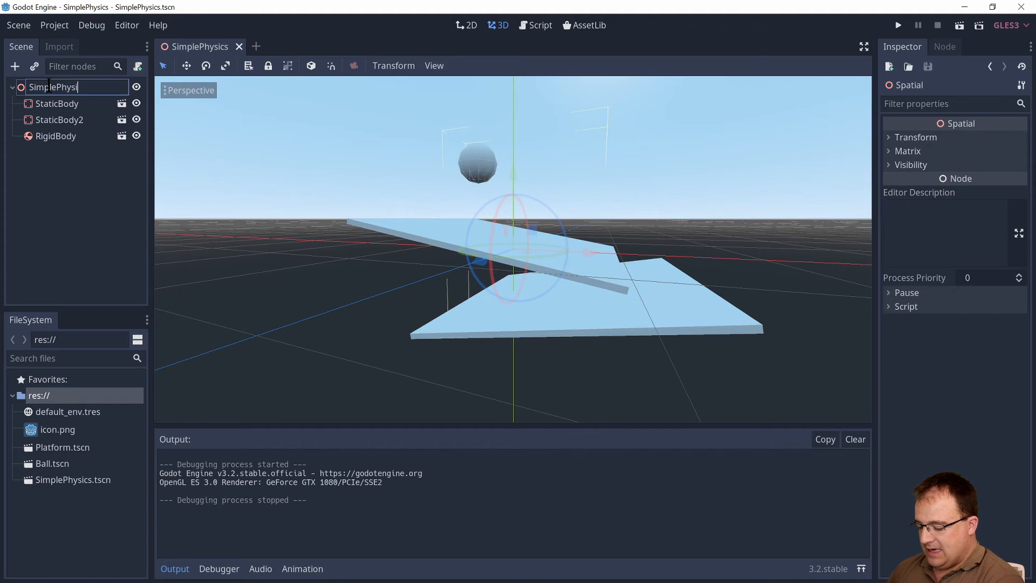
pyautogui.press('Return')
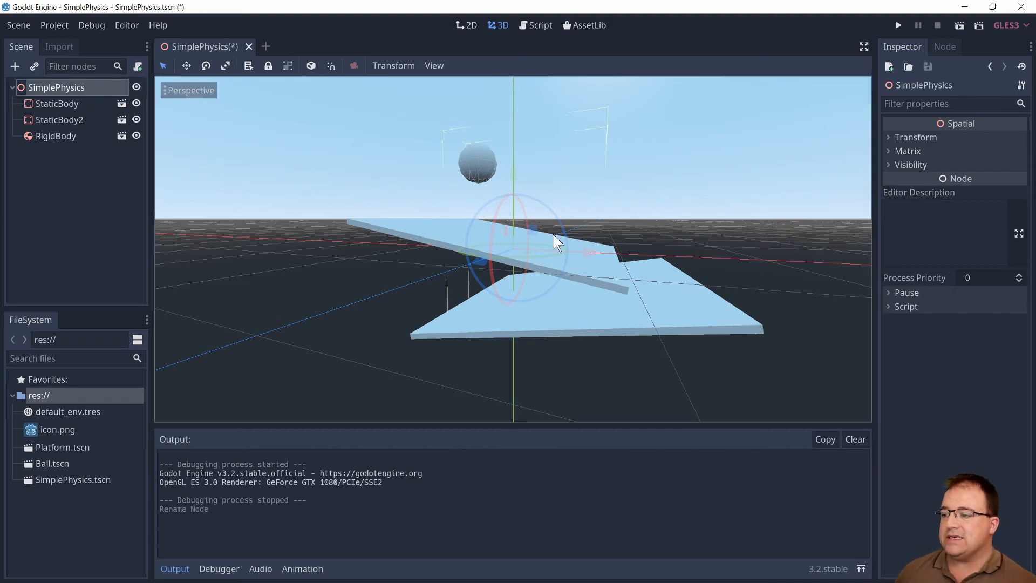
# Step: Add a Camera node under the root, pull it back from the platforms along the Z axis and preview its view
pyautogui.hotkey('ctrl', 'a')
pyautogui.write('camera')
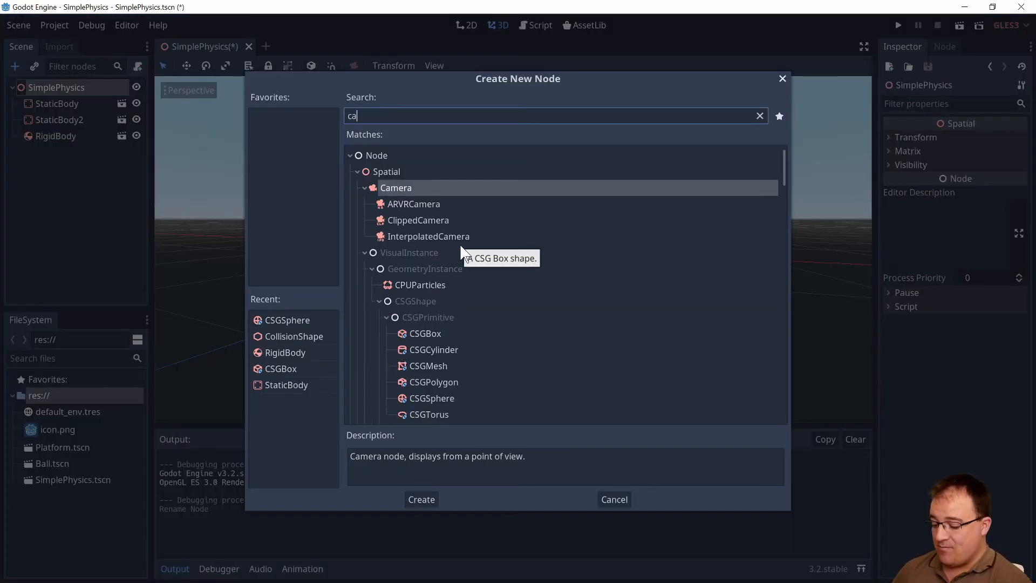
pyautogui.press('Return')
pyautogui.moveTo(583, 265); pyautogui.dragTo(461, 253, button='middle')
pyautogui.moveTo(444, 248); pyautogui.dragTo(177, 228)
pyautogui.click(170, 108)
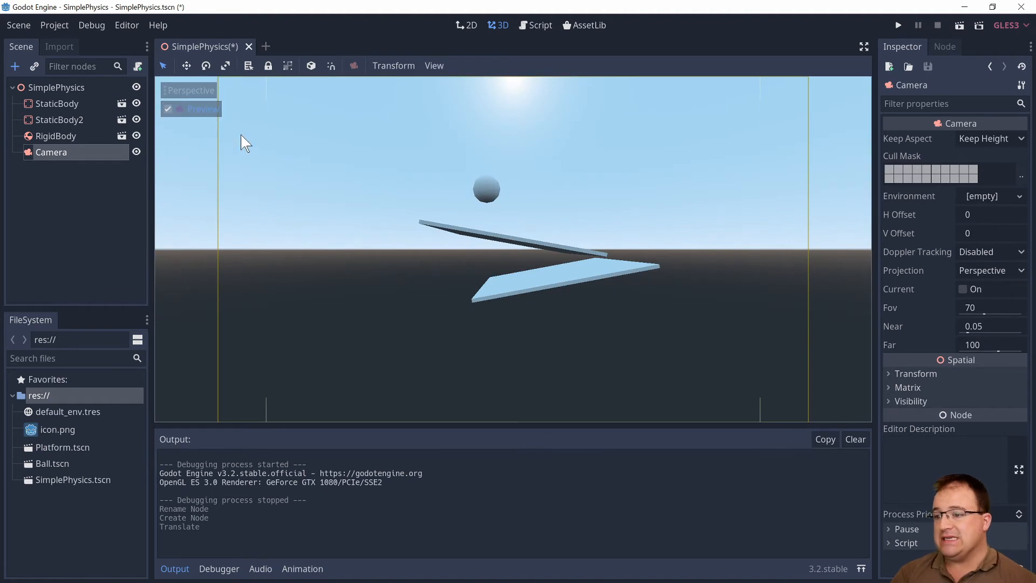
pyautogui.click(249, 46)
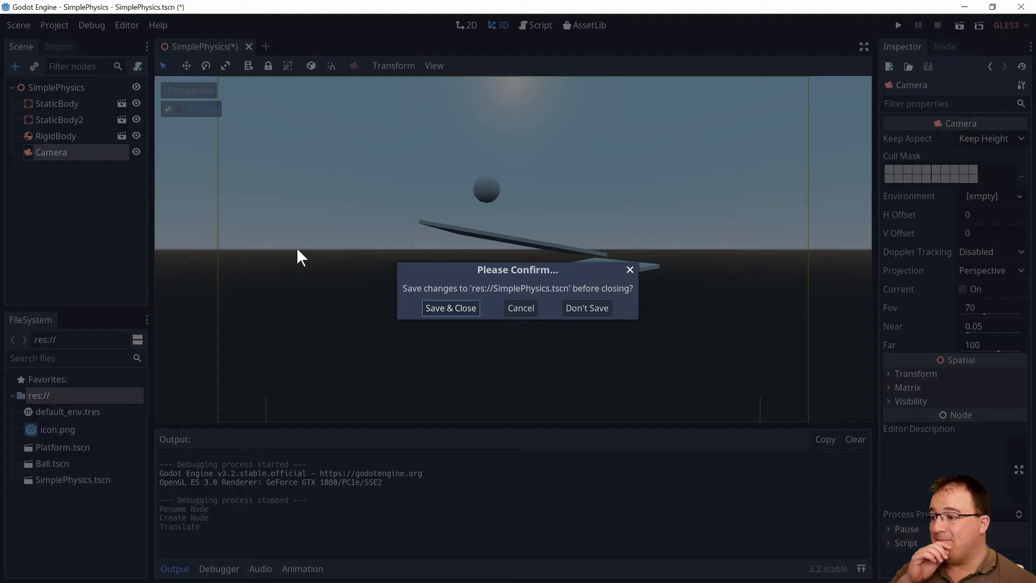
pyautogui.click(630, 270)
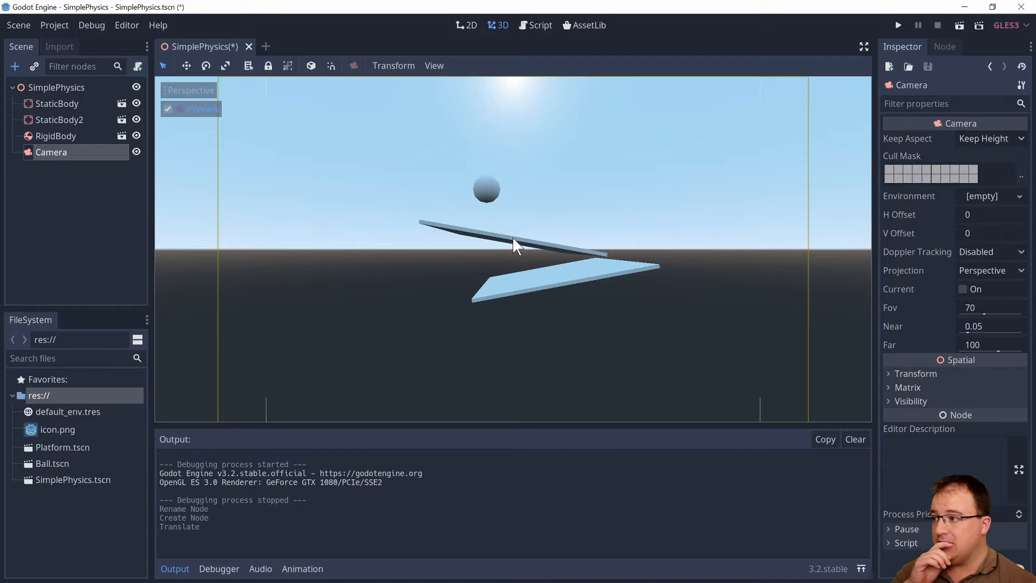
# Step: Move the Camera closer to the platforms along the Z axis in two adjustments, checking the framing in the camera preview
pyautogui.click(169, 108)
pyautogui.moveTo(174, 224); pyautogui.dragTo(224, 227)
pyautogui.click(167, 107)
pyautogui.click(167, 108)
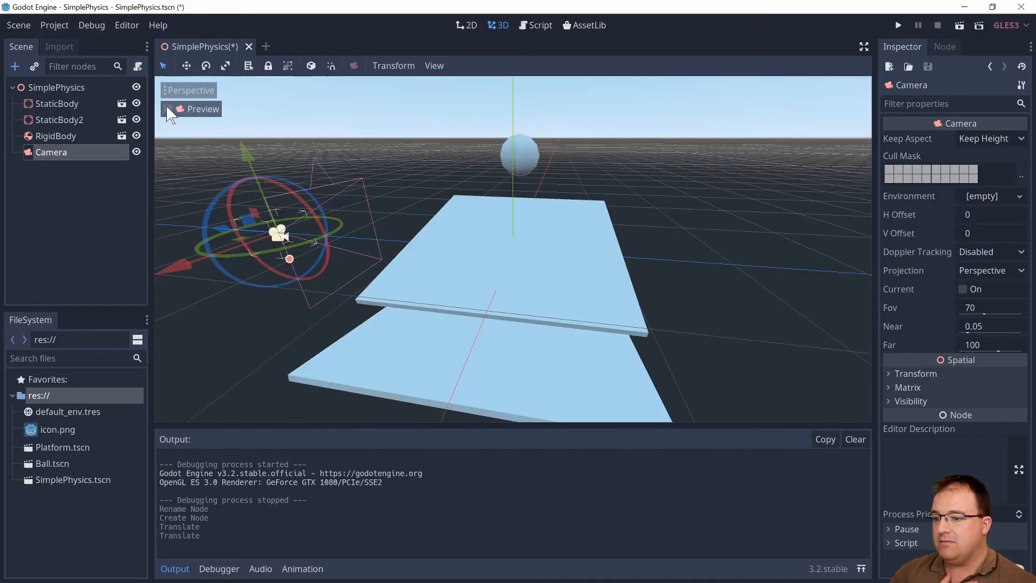
pyautogui.moveTo(216, 225); pyautogui.dragTo(262, 232)
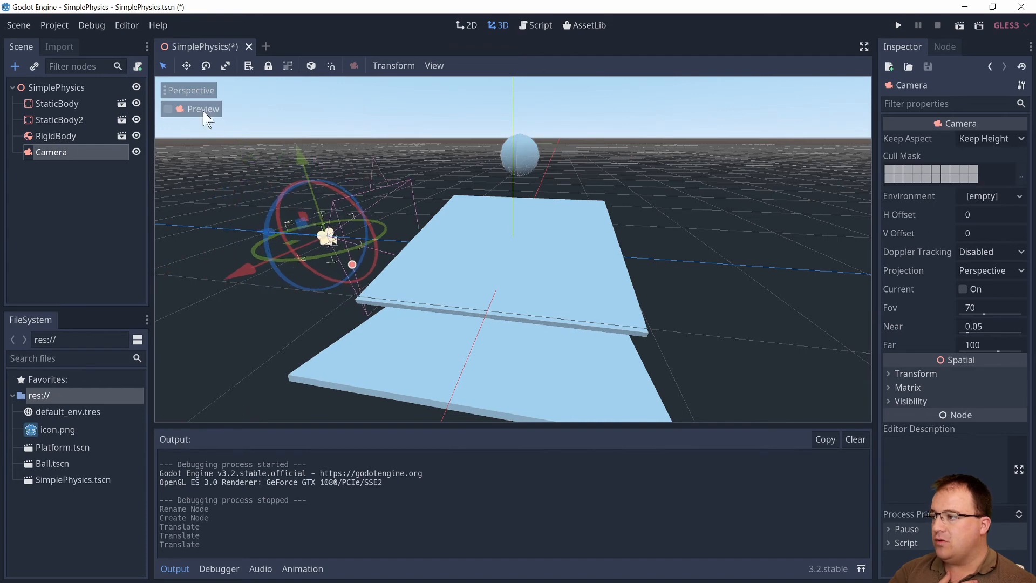
pyautogui.click(167, 109)
pyautogui.click(168, 108)
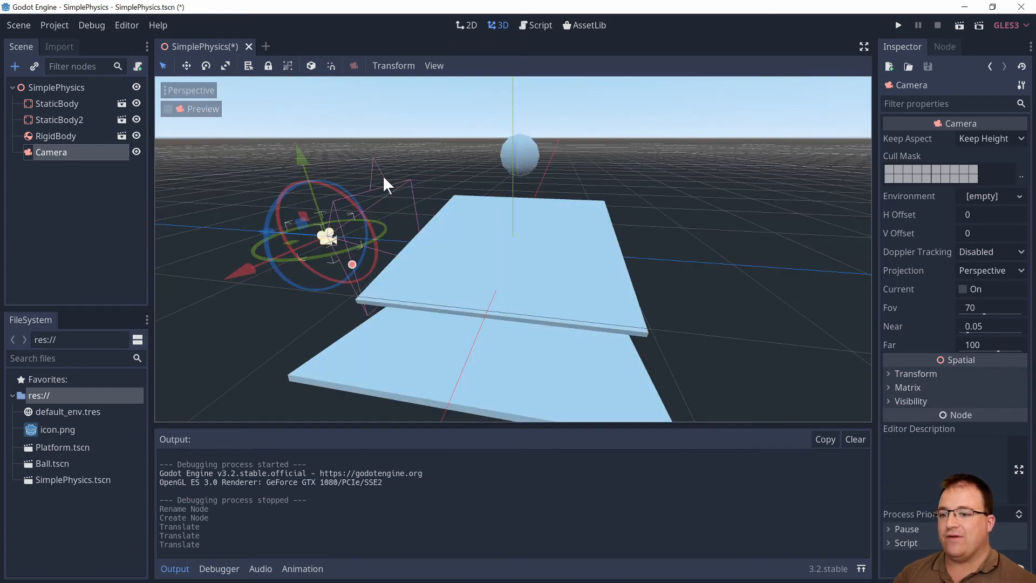
# Step: Run the project with SimplePhysics.tscn selected as the main scene, watch the ball's motion and close the game window
pyautogui.click(898, 26)
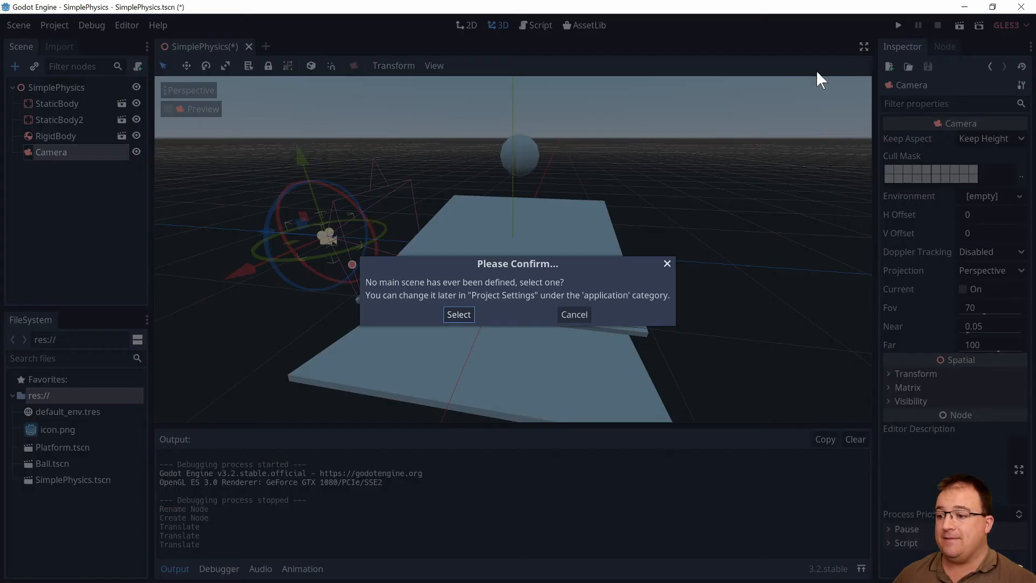
pyautogui.click(458, 314)
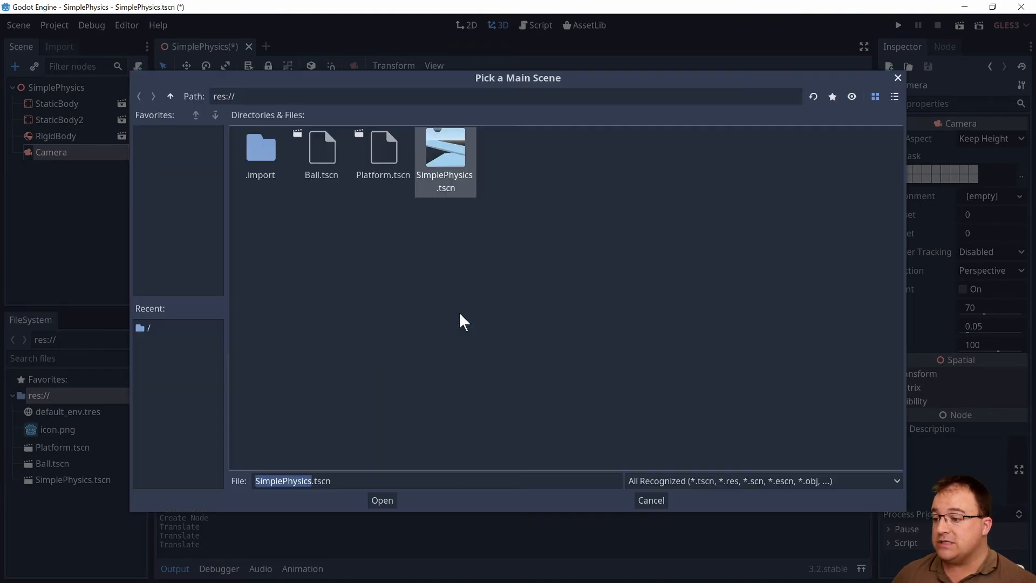
pyautogui.doubleClick(443, 157)
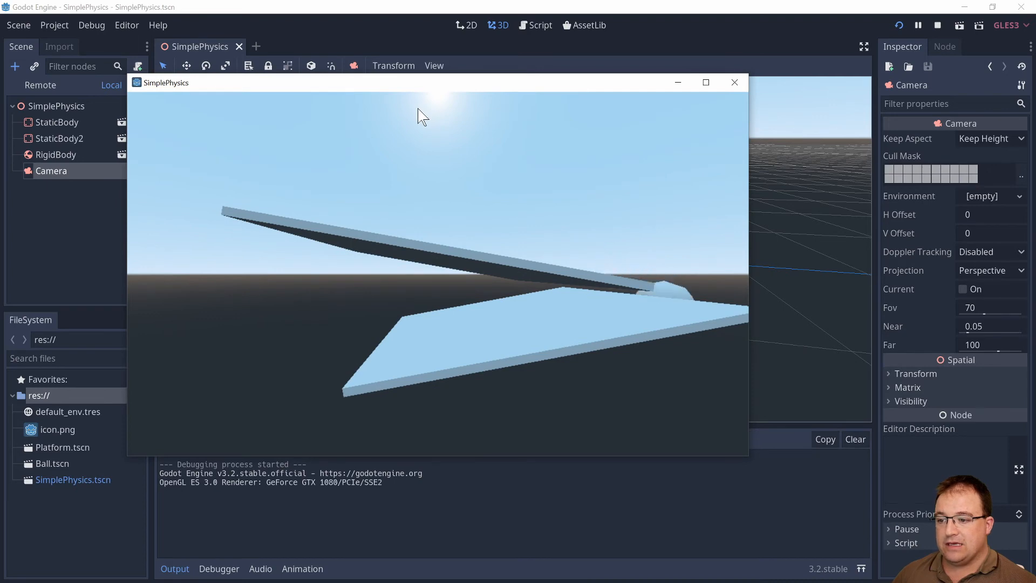
pyautogui.click(734, 82)
# Step: Move the lower platform, StaticBody2, outward along the X axis and tilt it about 7.6 degrees more around the Z axis
pyautogui.click(586, 365)
pyautogui.moveTo(550, 342); pyautogui.dragTo(643, 309, button='middle')
pyautogui.moveTo(634, 283); pyautogui.dragTo(672, 265)
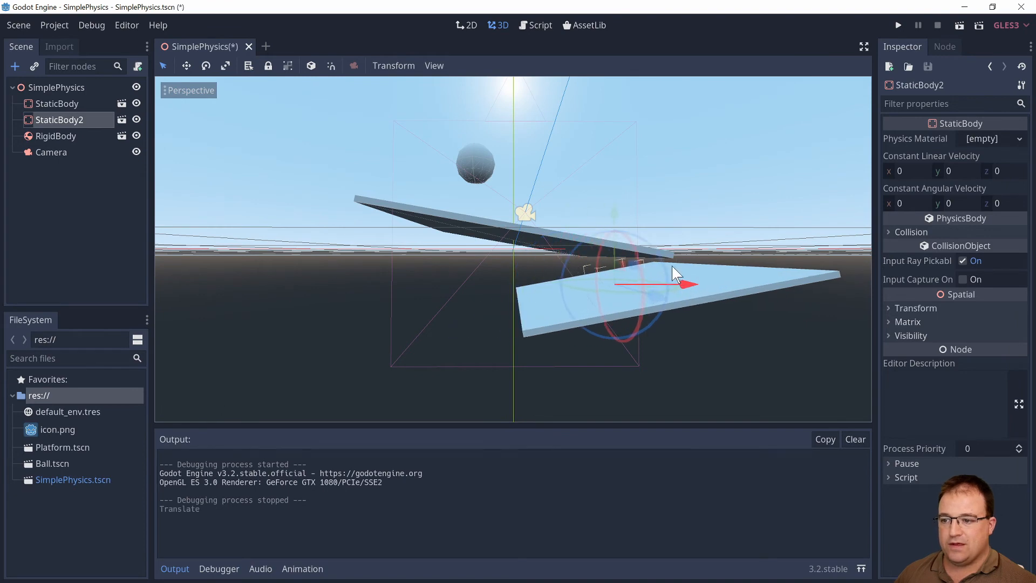
pyautogui.moveTo(634, 235); pyautogui.dragTo(637, 238)
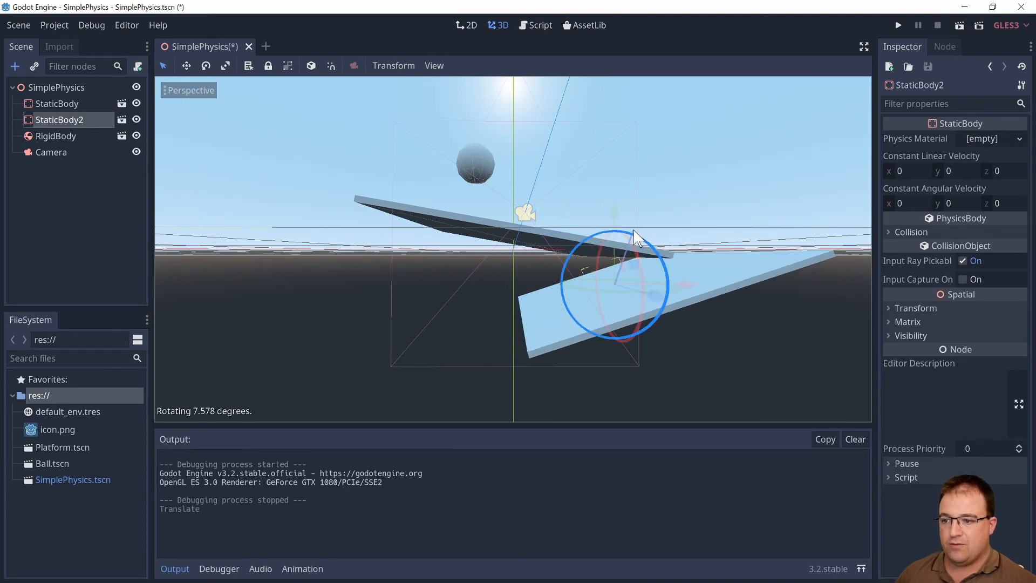
# Step: Run the project, bring the game window fully into view to watch the ball roll, and close it
pyautogui.click(899, 24)
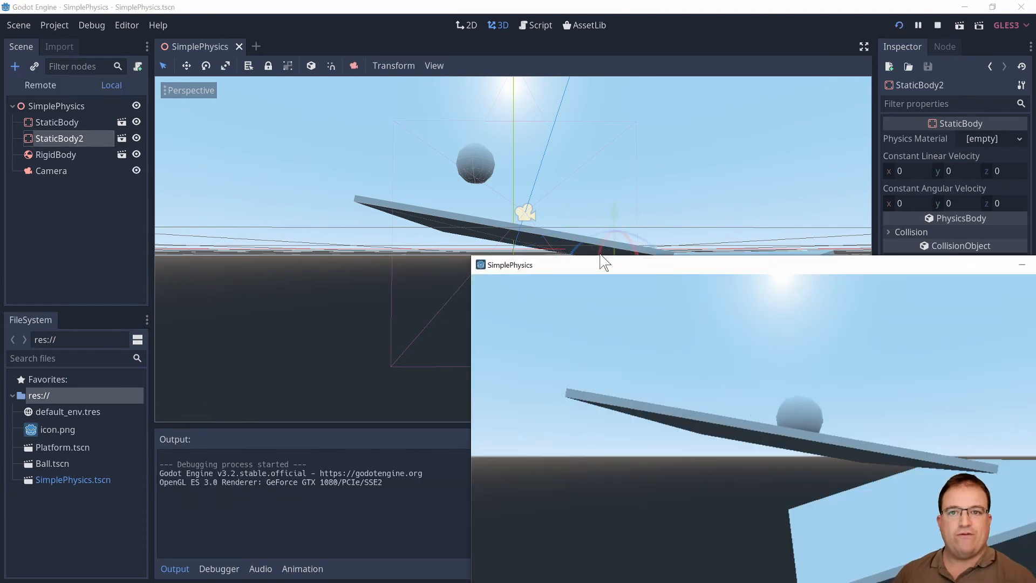
pyautogui.moveTo(834, 269); pyautogui.dragTo(601, 159)
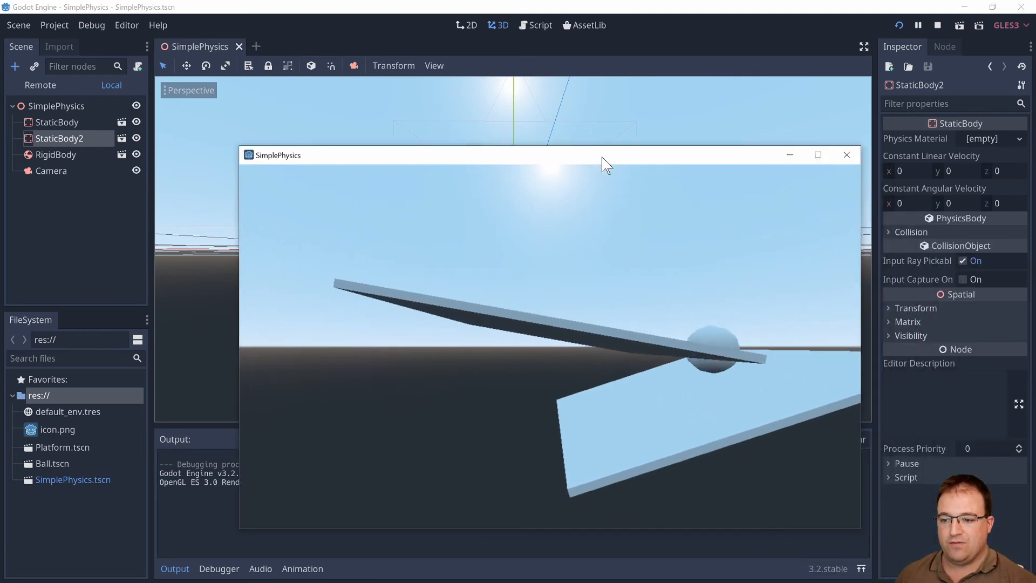
pyautogui.click(847, 155)
# Step: Raise the upper platform along the Y axis, then test the ball's path in a project run and close the game
pyautogui.click(530, 226)
pyautogui.moveTo(530, 218); pyautogui.dragTo(513, 145)
pyautogui.click(898, 25)
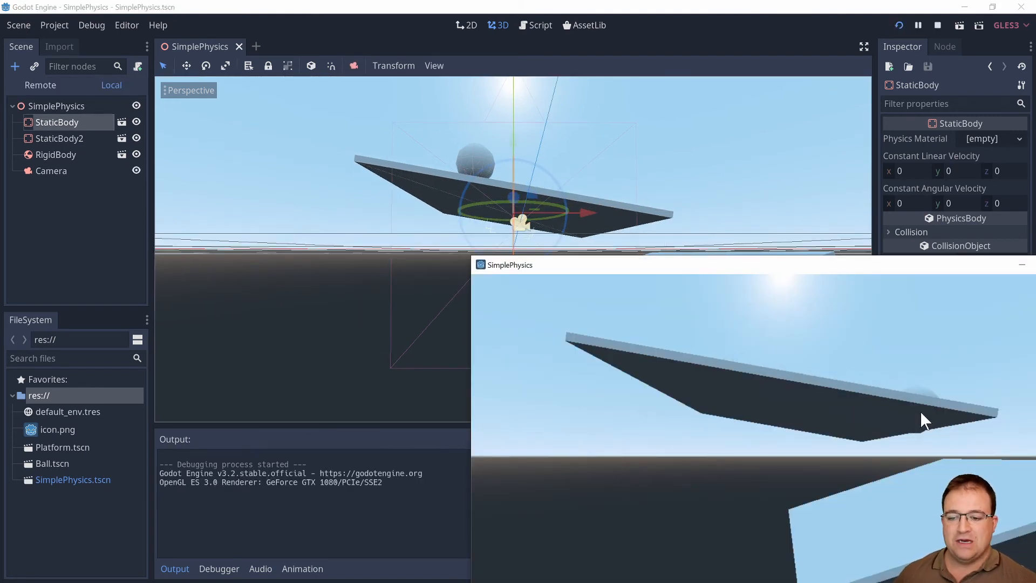
pyautogui.moveTo(910, 262); pyautogui.dragTo(682, 169)
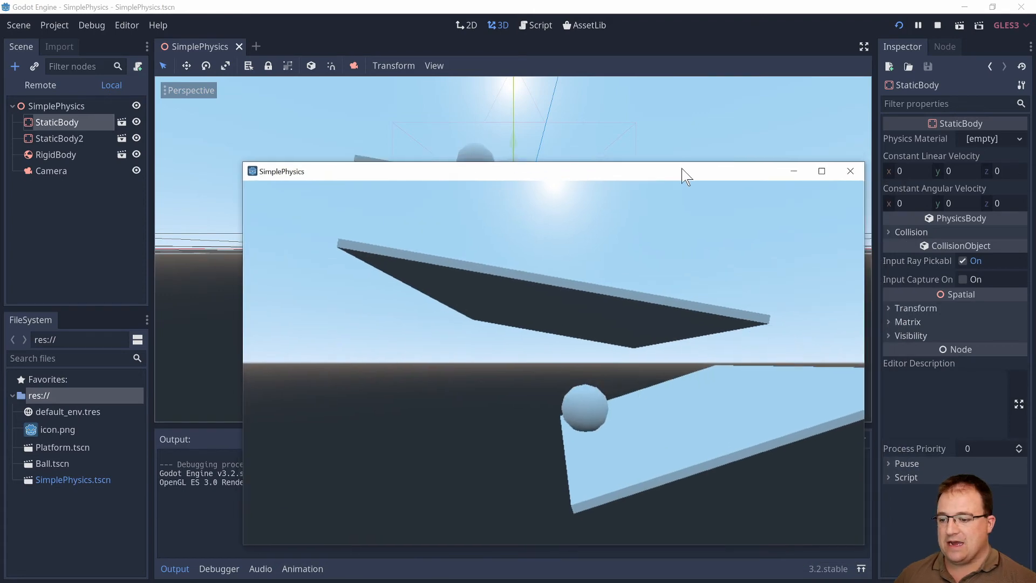
pyautogui.click(849, 171)
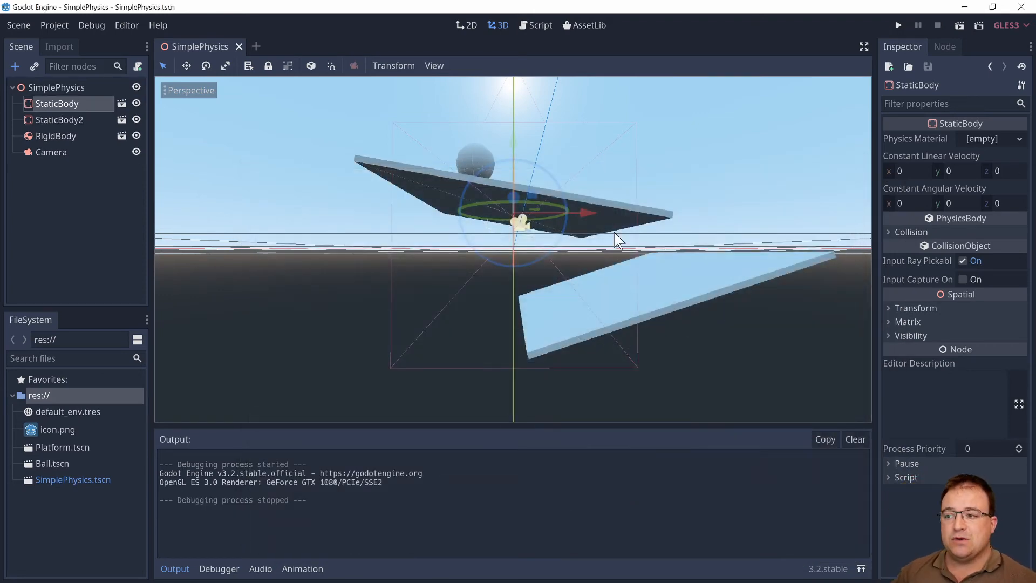
# Step: Raise the RigidBody ball along the Y axis above the upper platform
pyautogui.moveTo(615, 238); pyautogui.dragTo(457, 147, button='middle')
pyautogui.click(458, 147)
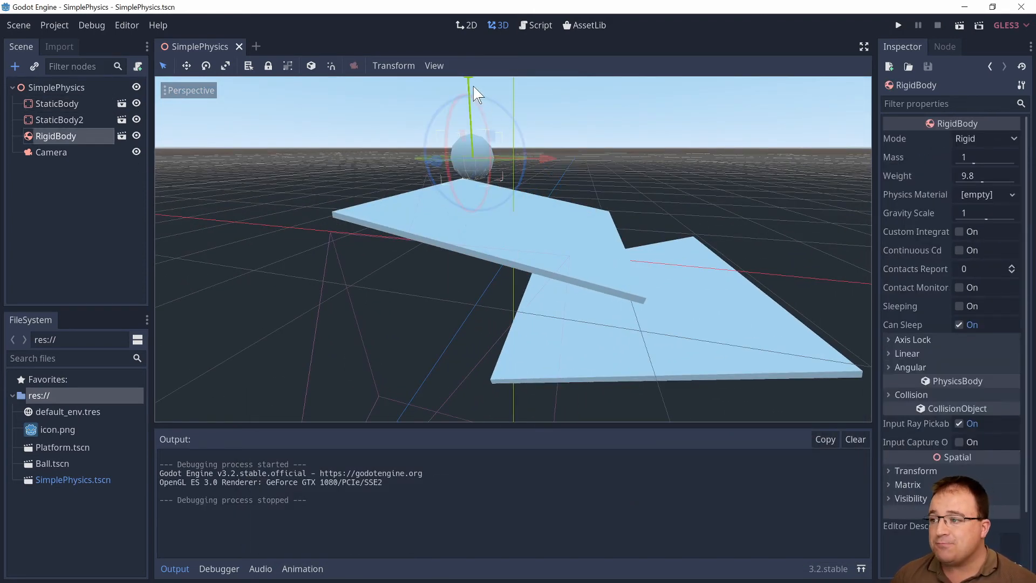
pyautogui.moveTo(471, 92); pyautogui.dragTo(469, 31)
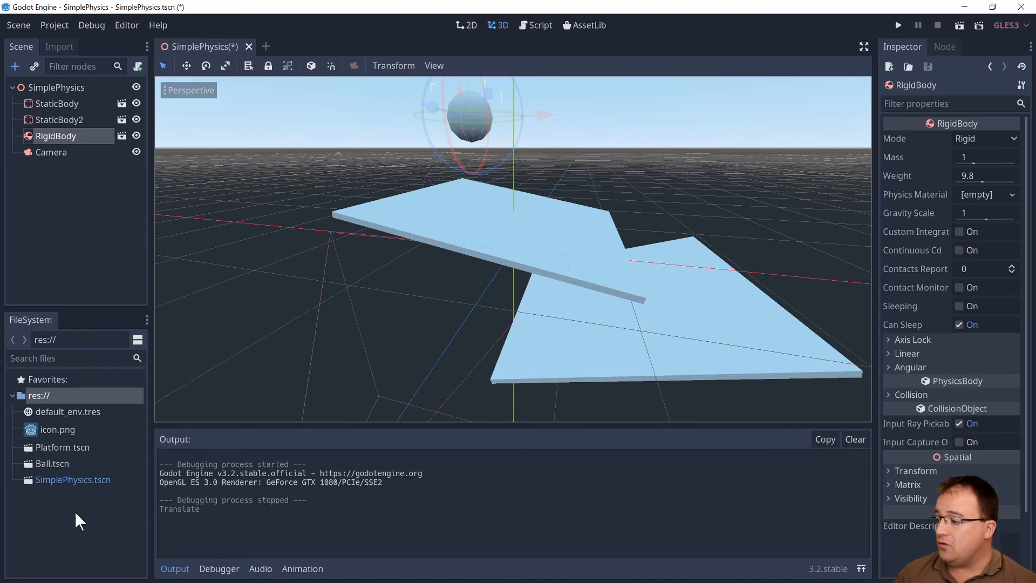
# Step: Open the Ball.tscn and Platform.tscn scenes for editing
pyautogui.doubleClick(60, 460)
pyautogui.doubleClick(63, 447)
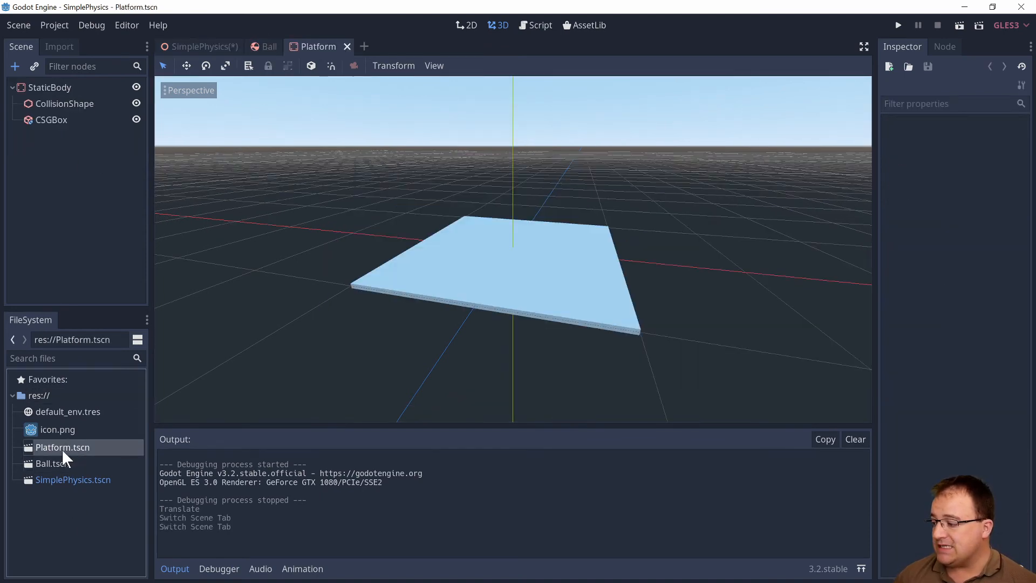
pyautogui.click(61, 458)
pyautogui.click(68, 448)
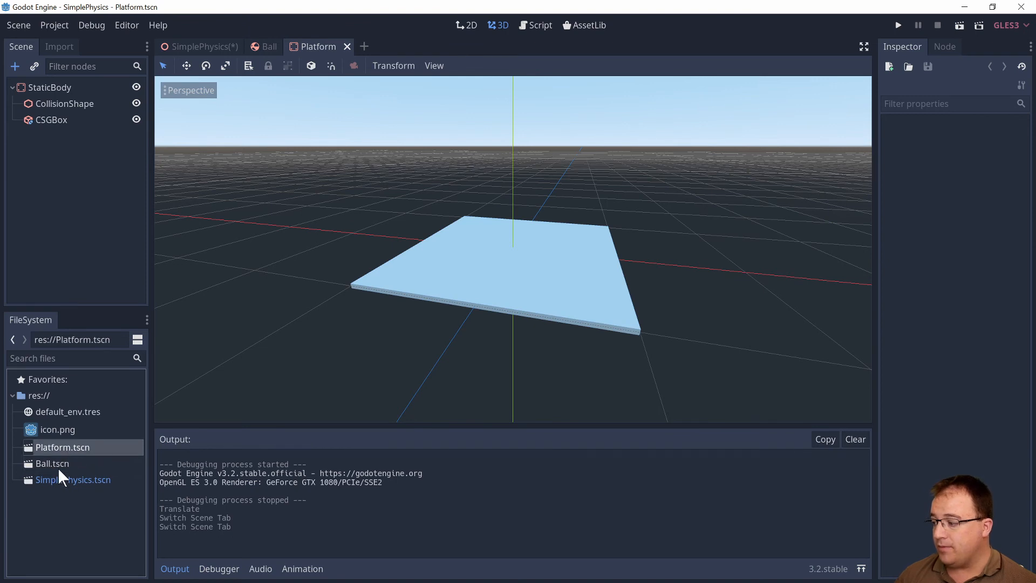
pyautogui.click(61, 464)
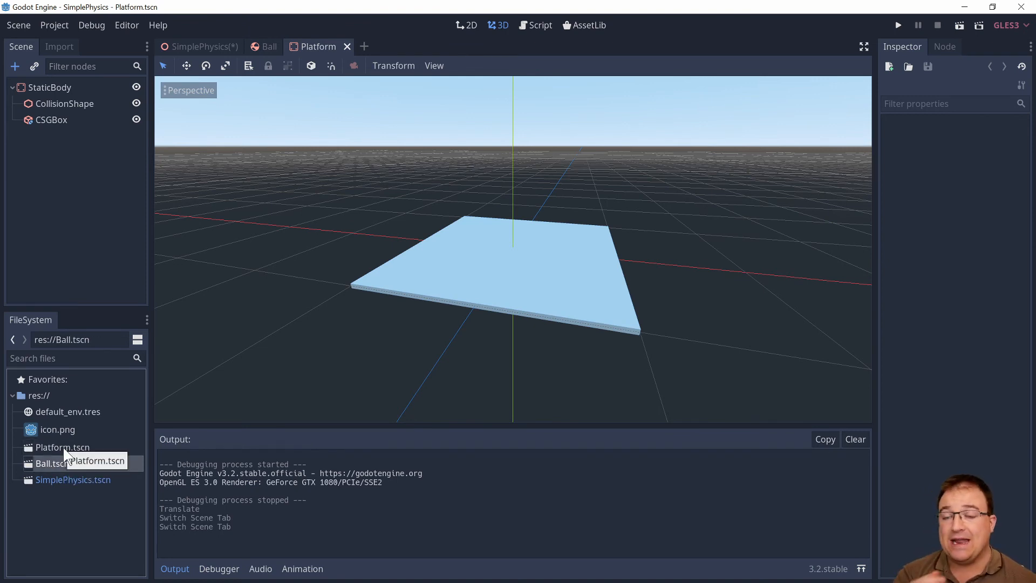
pyautogui.click(64, 449)
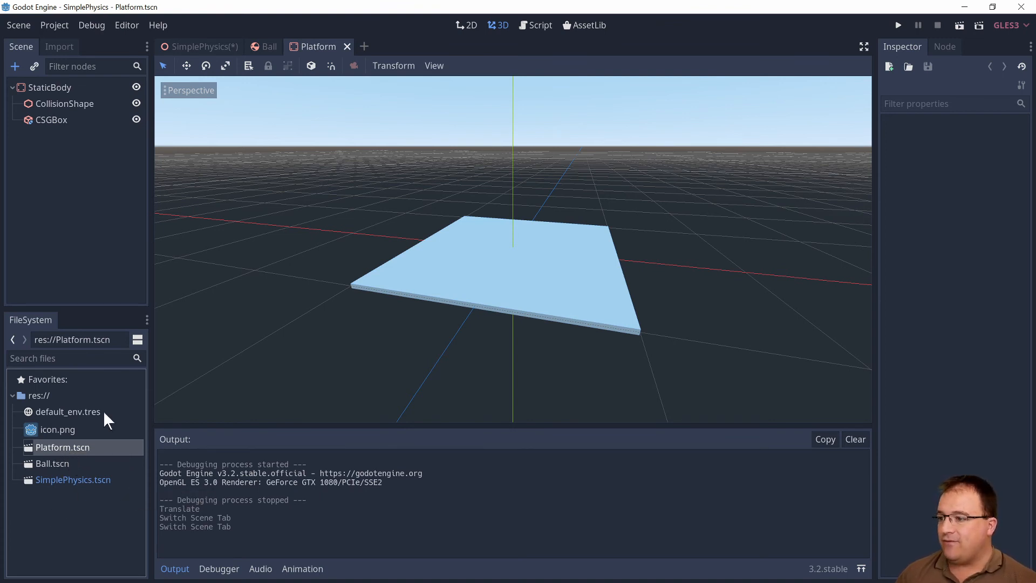
# Step: In the Ball scene, assign a new PhysicsMaterial to the RigidBody root and expand its properties
pyautogui.click(270, 46)
pyautogui.click(327, 46)
pyautogui.click(273, 47)
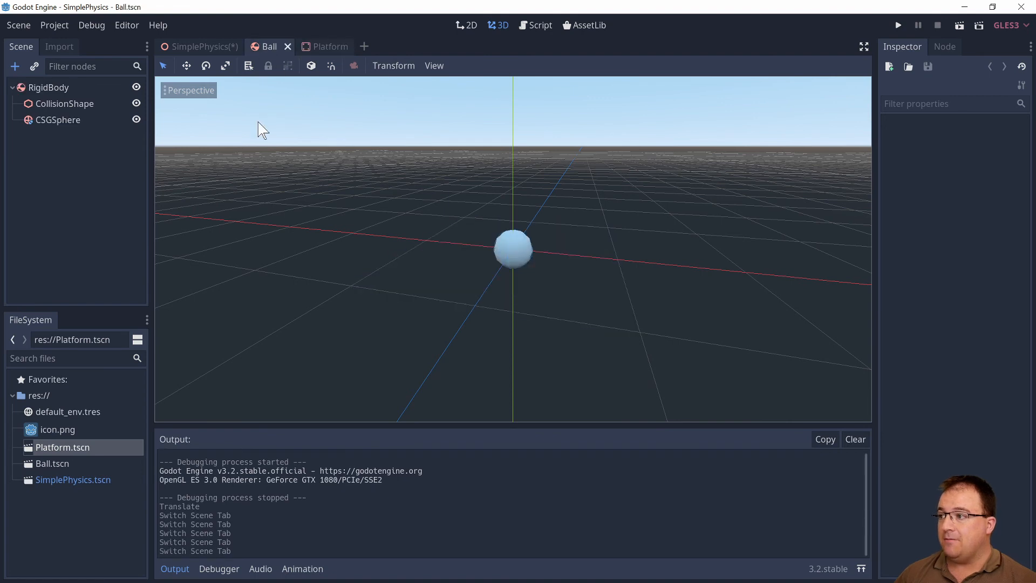
pyautogui.click(48, 89)
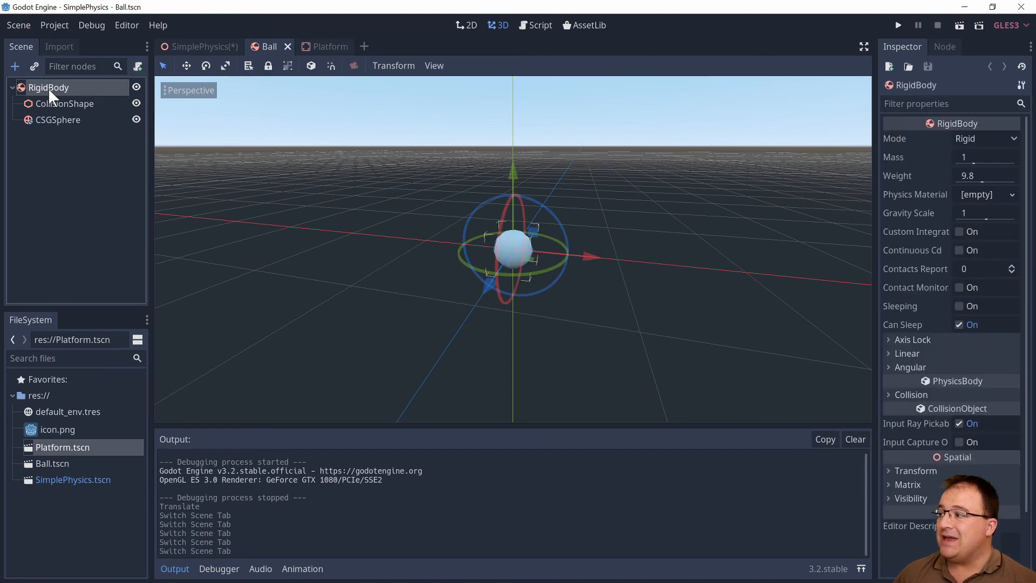
pyautogui.click(975, 196)
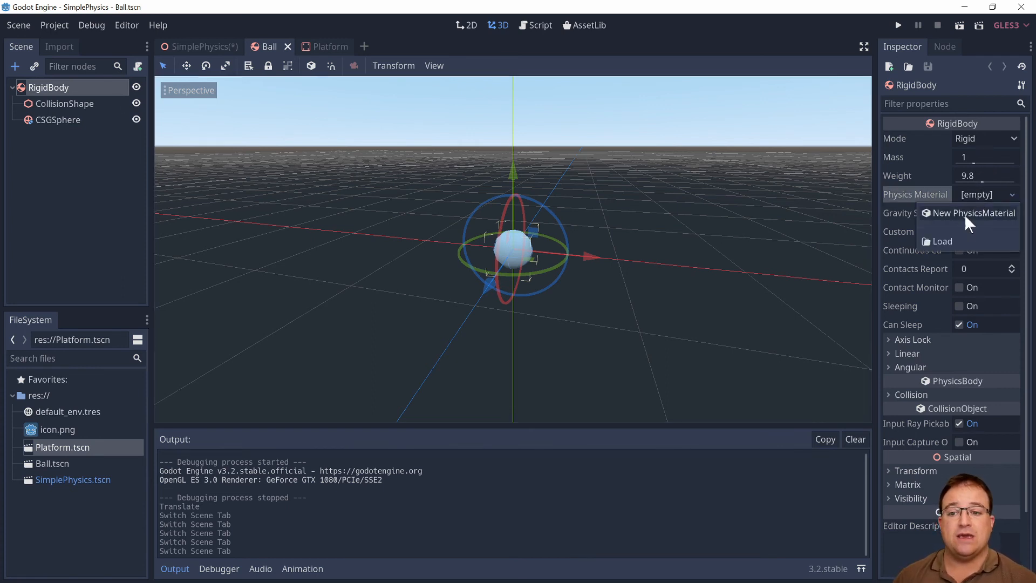
pyautogui.click(967, 213)
pyautogui.click(978, 195)
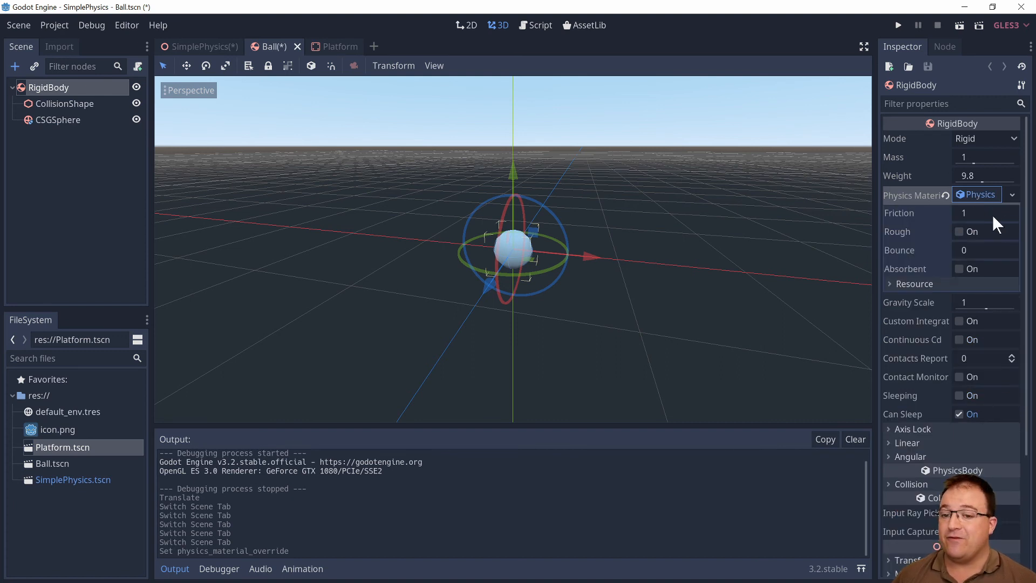
# Step: Set the ball material's Bounce to 5 and save the Ball scene
pyautogui.click(969, 249)
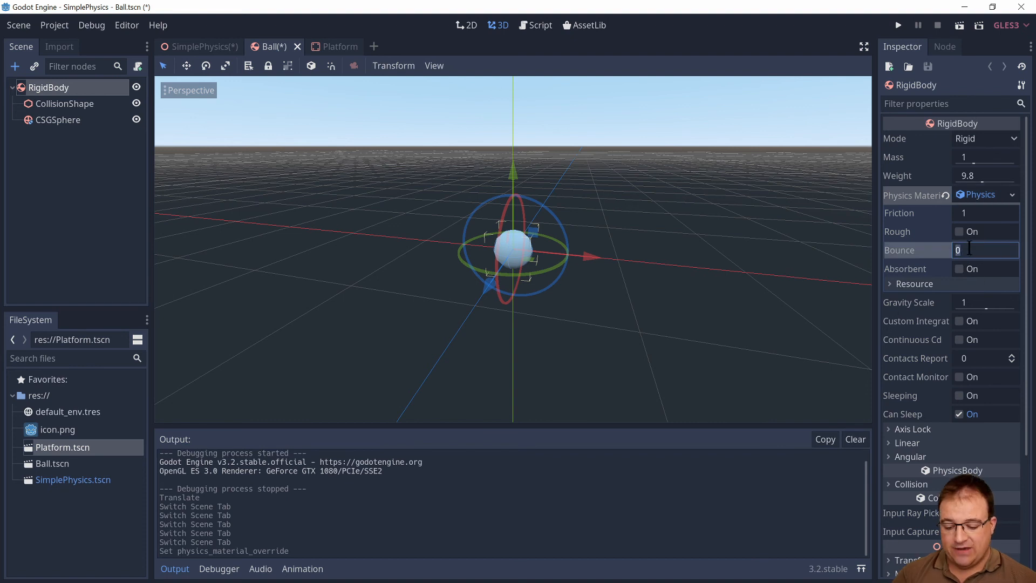
pyautogui.write('5')
pyautogui.click(927, 173)
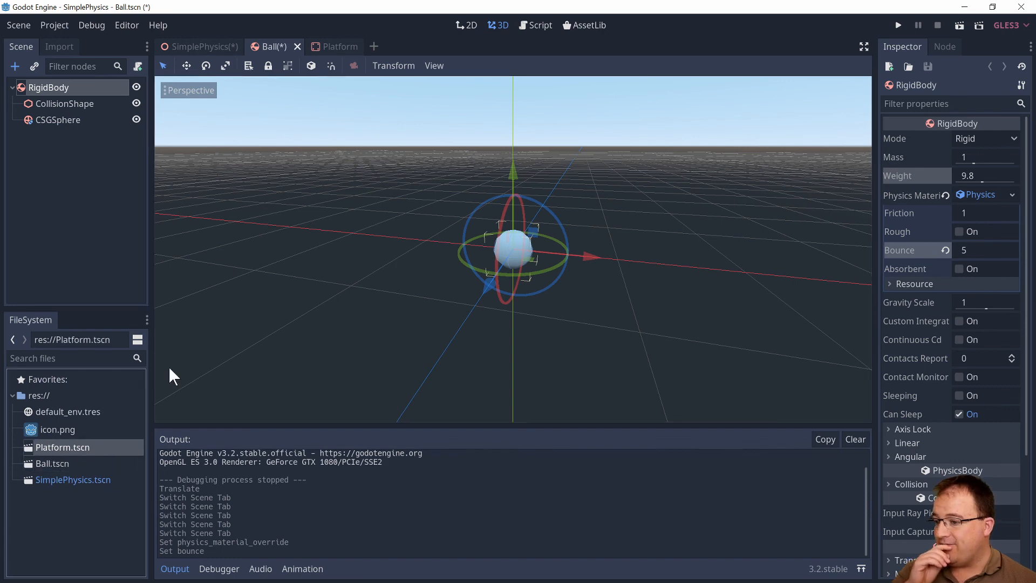
pyautogui.hotkey('ctrl', 's')
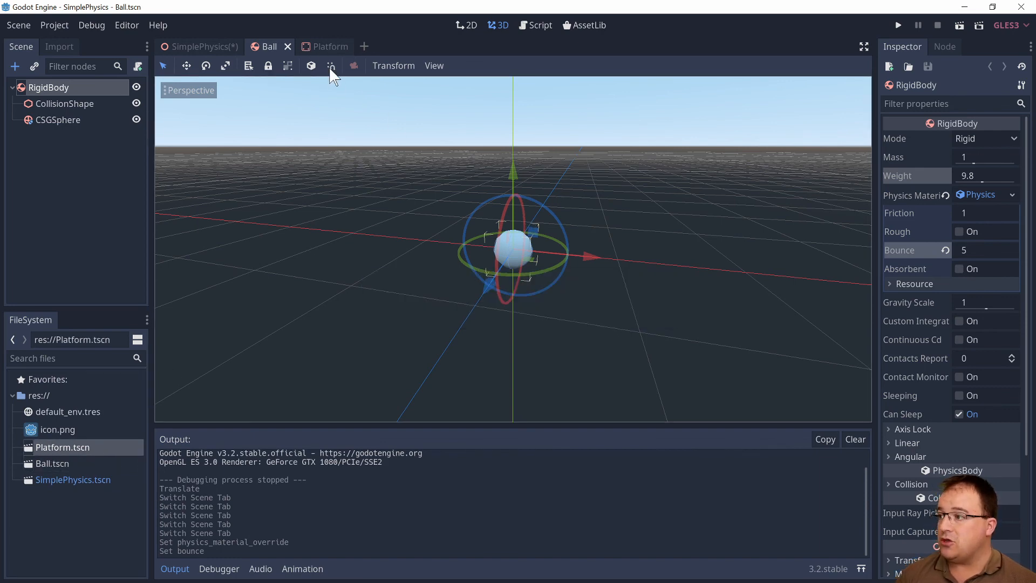
# Step: In the Platform scene, give the StaticBody root a new PhysicsMaterial with Bounce 5 and save the scene
pyautogui.click(329, 47)
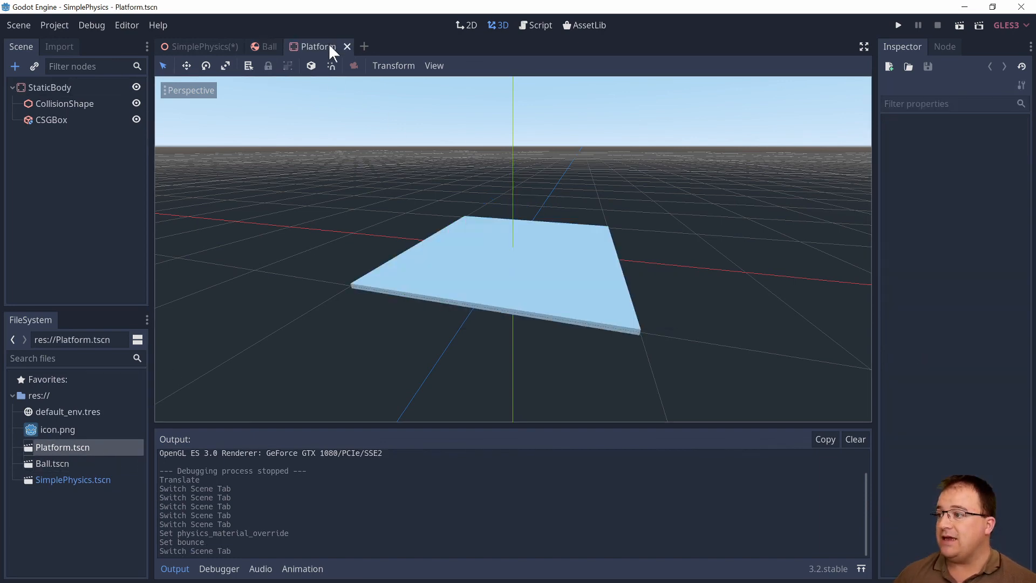
pyautogui.click(52, 86)
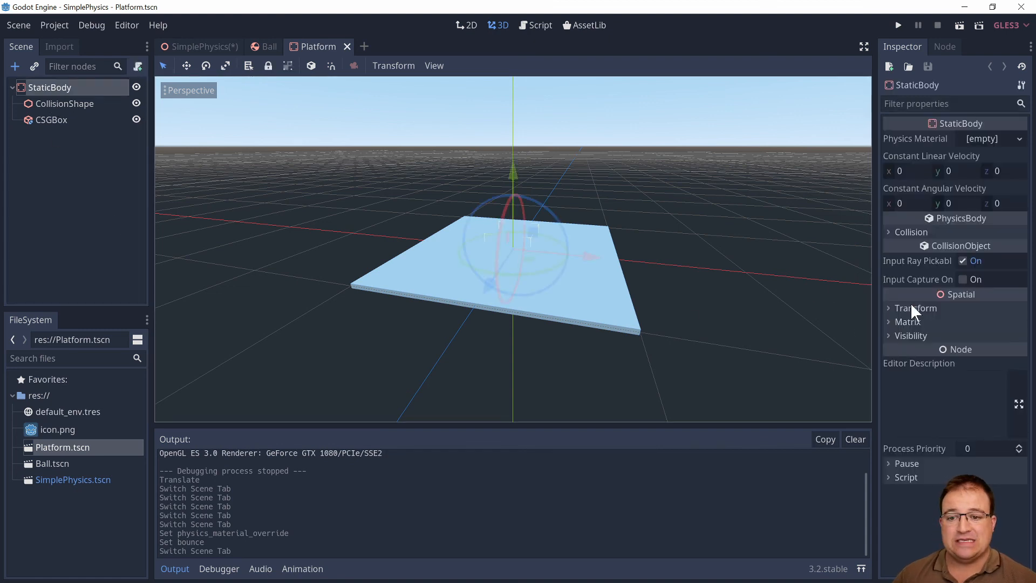
pyautogui.click(985, 138)
pyautogui.click(979, 153)
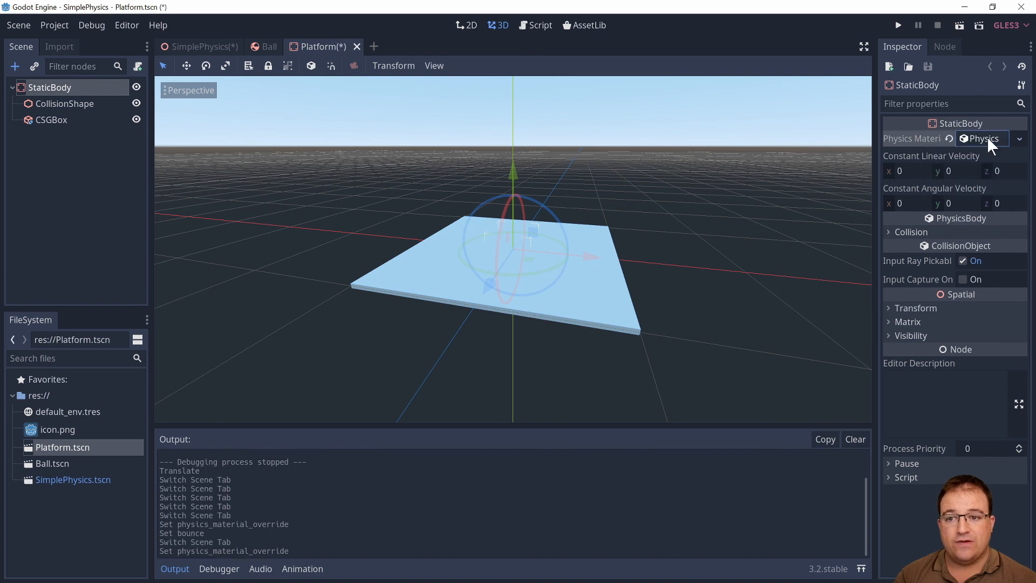
pyautogui.click(985, 138)
pyautogui.click(972, 195)
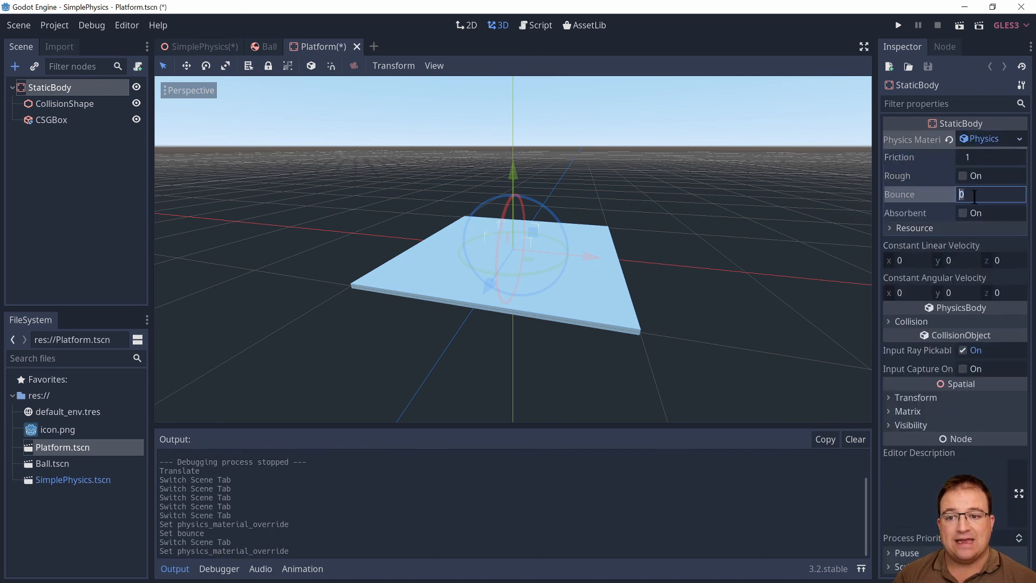
pyautogui.write('5')
pyautogui.press('Return')
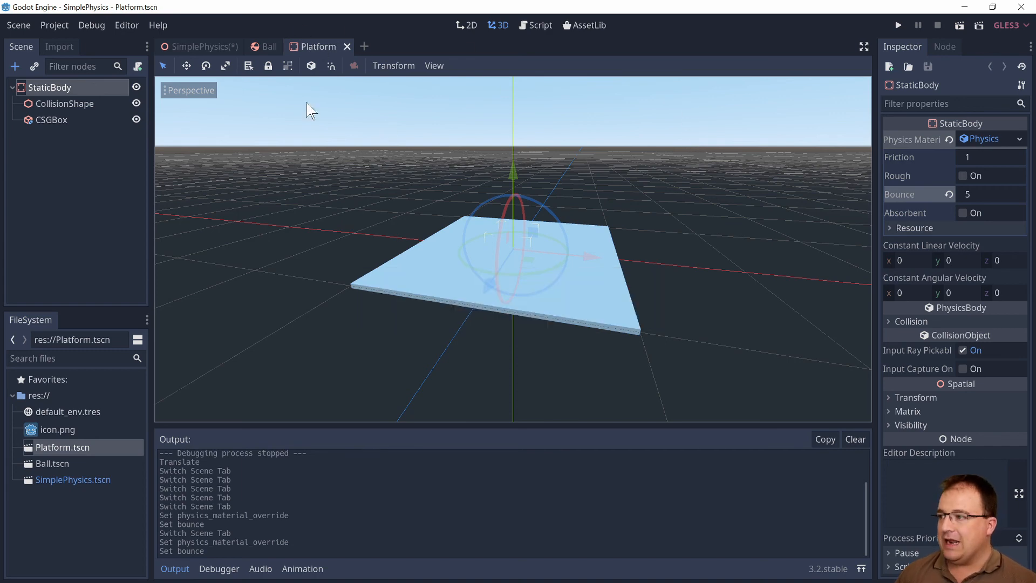
# Step: Return to the SimplePhysics scene and raise the RigidBody ball further along the Y axis
pyautogui.click(199, 46)
pyautogui.scroll(2, 543, 201)
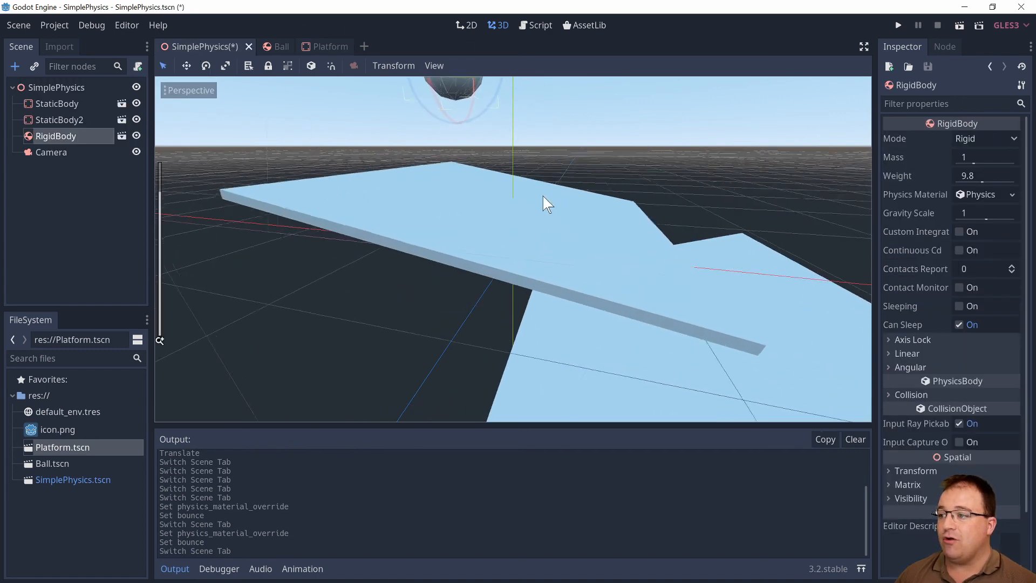
pyautogui.scroll(-5, 481, 122)
pyautogui.scroll(-3, 484, 162)
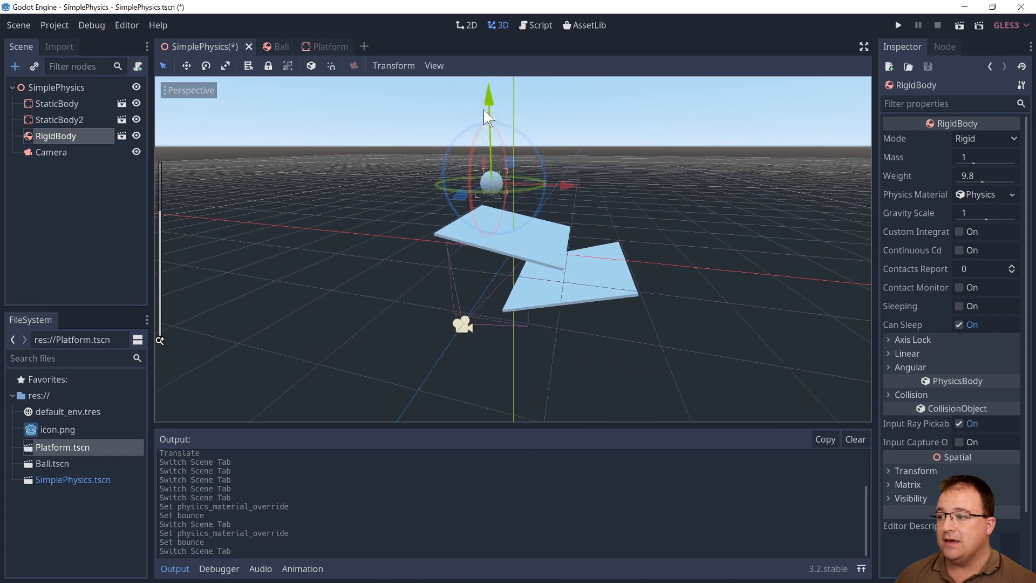
pyautogui.moveTo(488, 112); pyautogui.dragTo(488, 78)
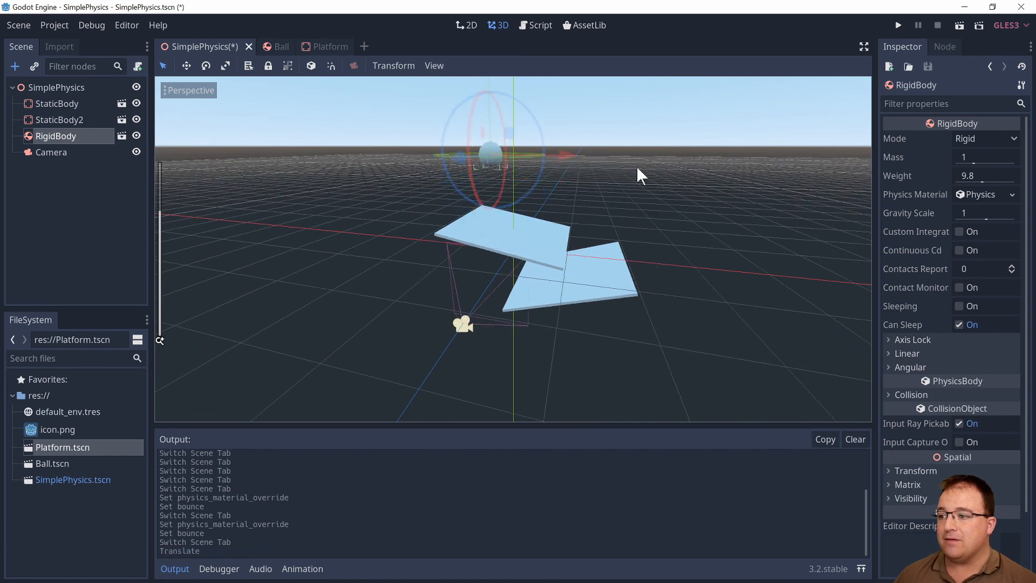
# Step: Run the project with the bouncy materials, move the game window fully into view, and close it after checking the bounce
pyautogui.click(893, 26)
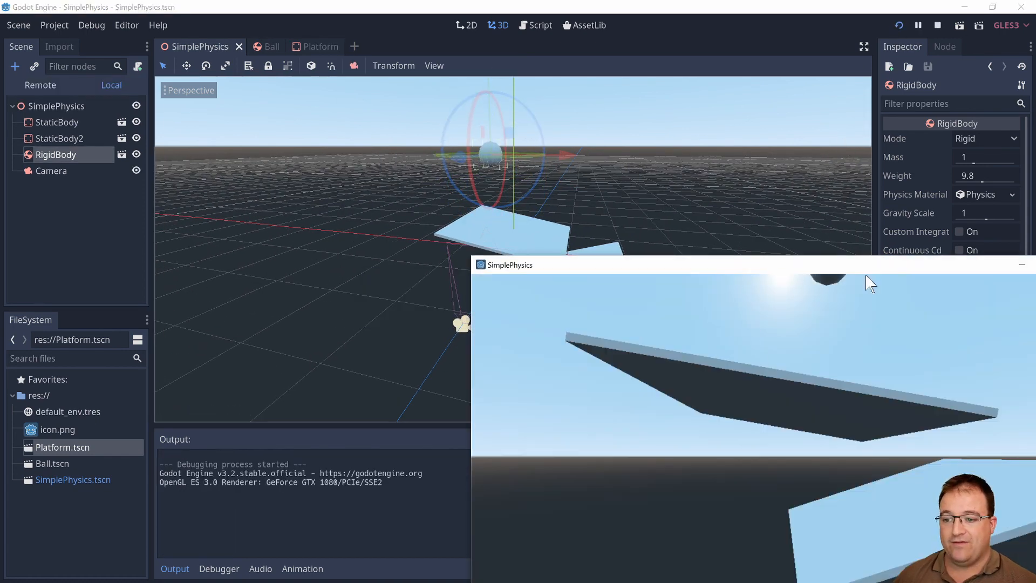
pyautogui.moveTo(865, 274); pyautogui.dragTo(646, 134)
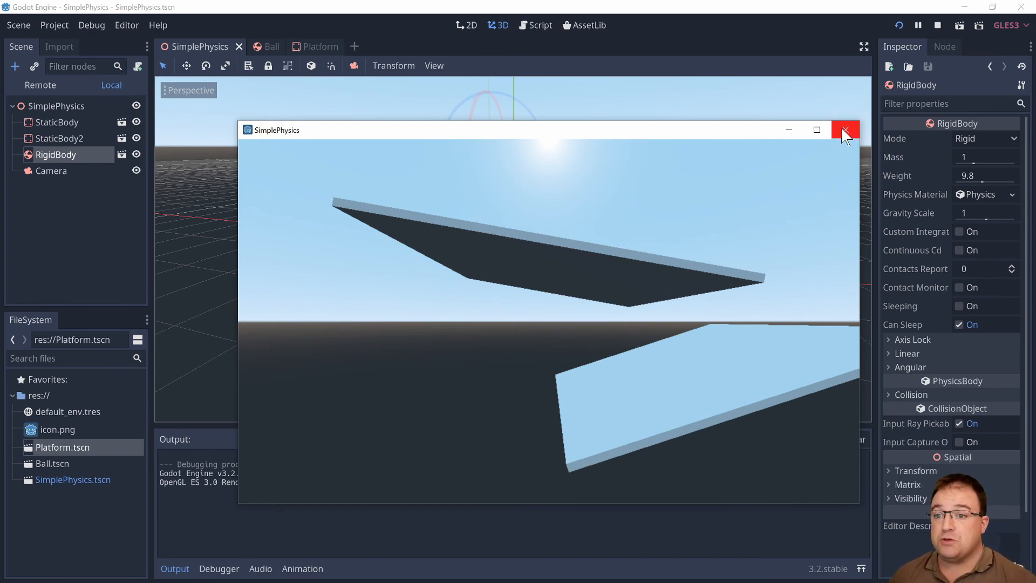
pyautogui.click(845, 130)
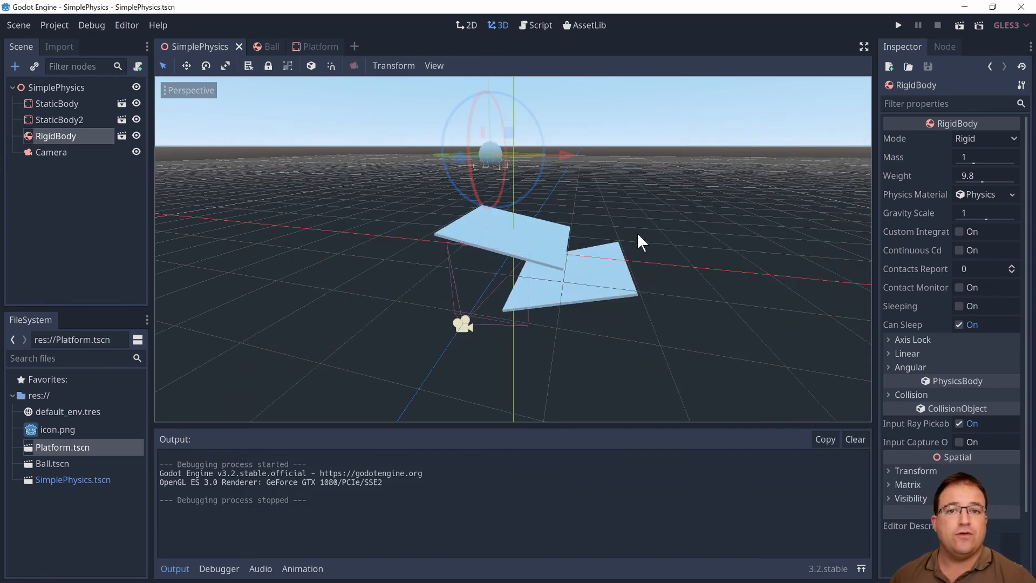